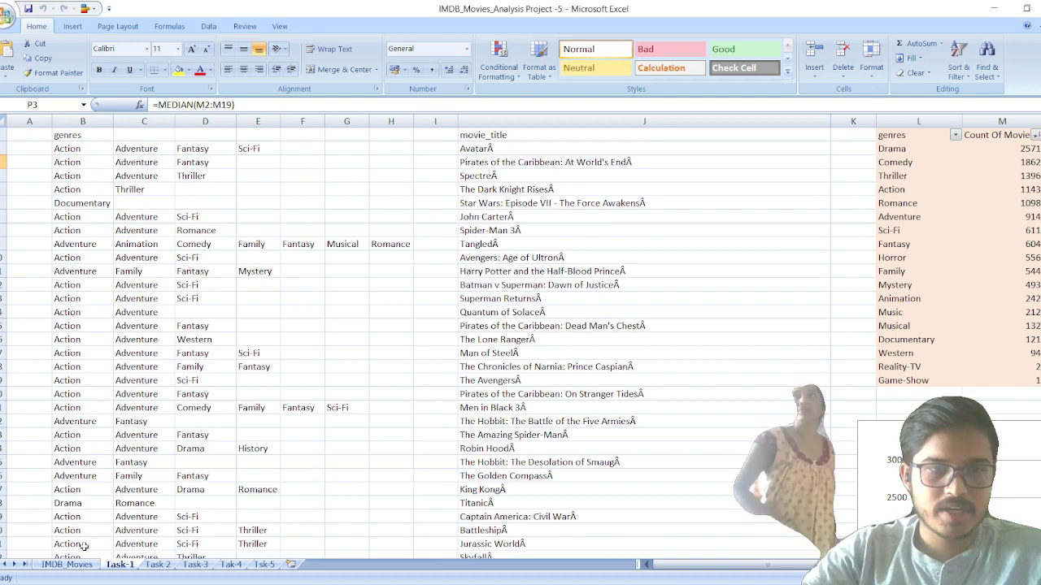
# Compare the raw IMDB_Movies data with the genres split across separate columns on the Task-1 sheet
pyautogui.click(67, 564)
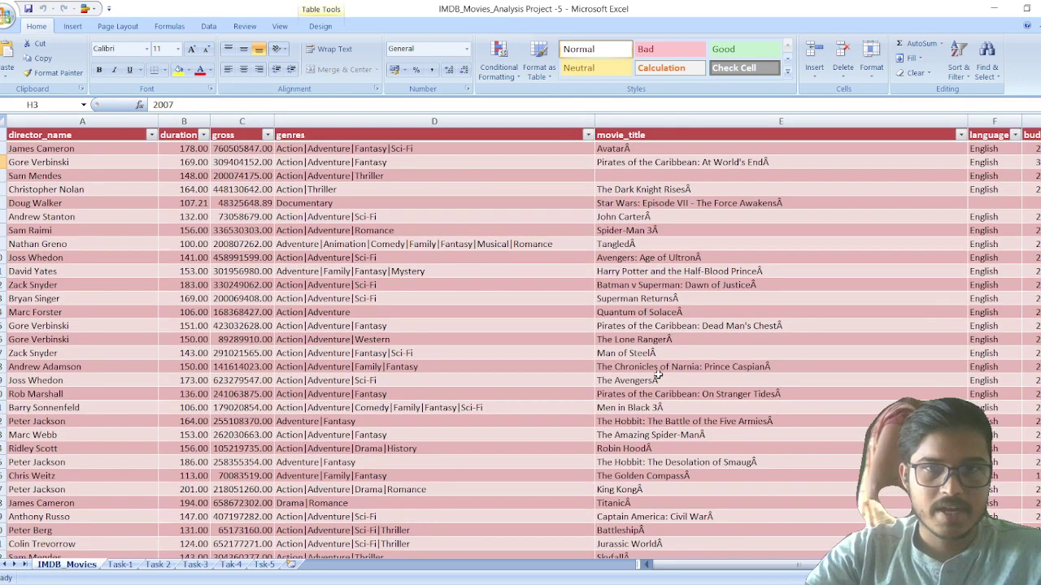
pyautogui.click(121, 565)
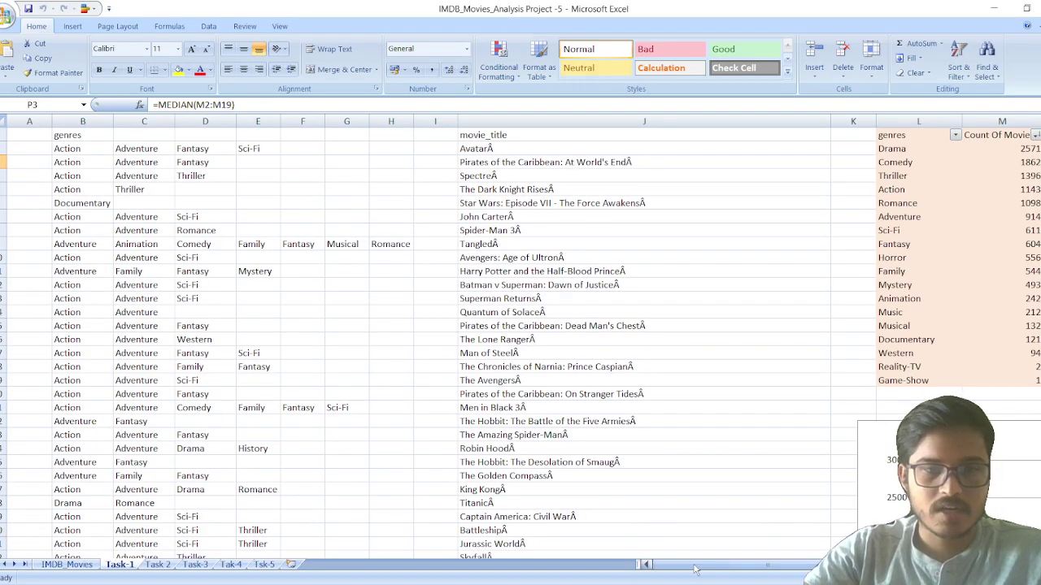
pyautogui.moveTo(695, 569)
pyautogui.mouseDown()
pyautogui.moveTo(713, 565)
pyautogui.moveTo(683, 559)
pyautogui.mouseUp()
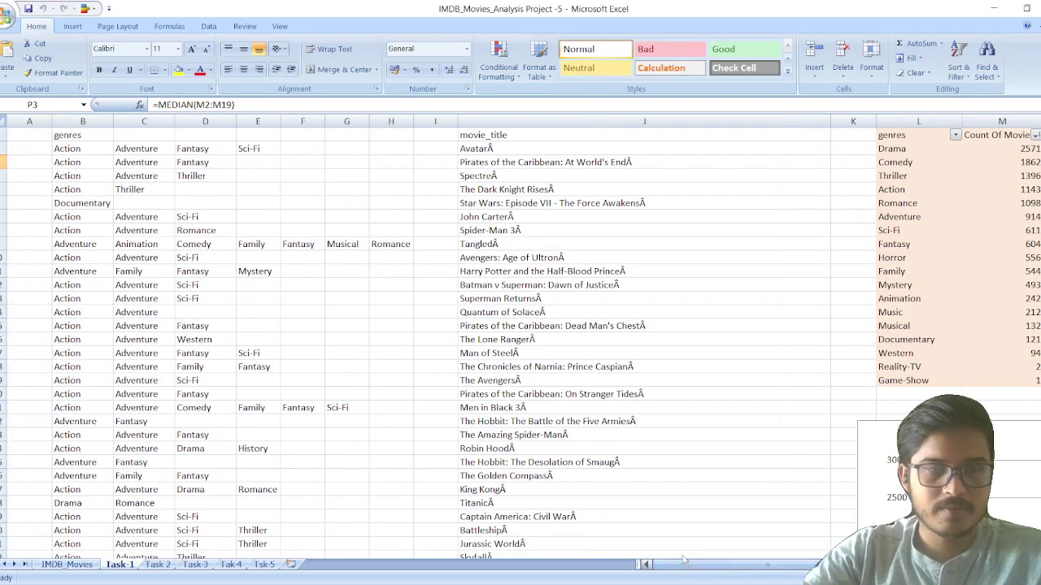
pyautogui.click(186, 201)
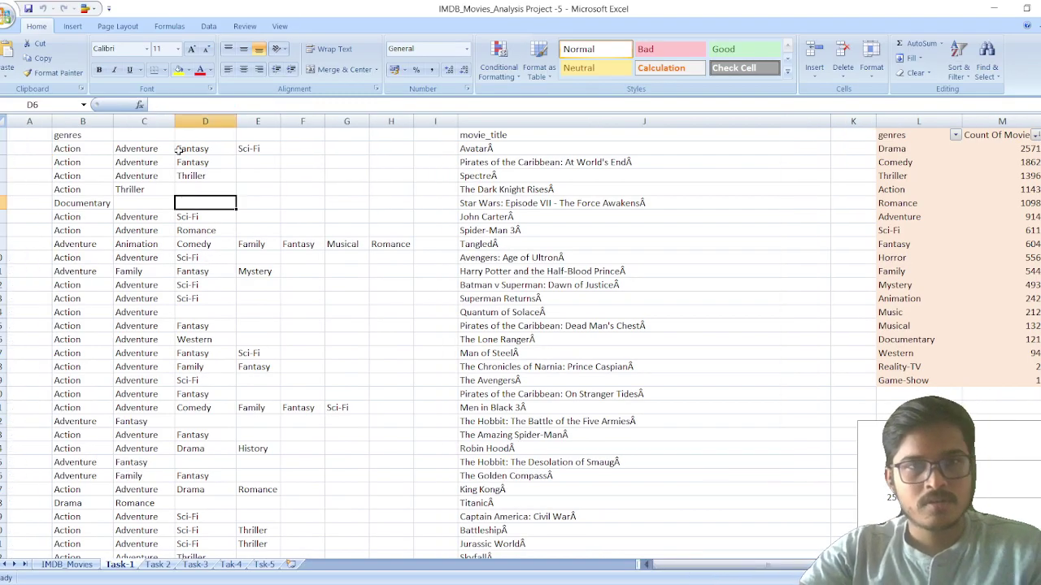
pyautogui.click(82, 161)
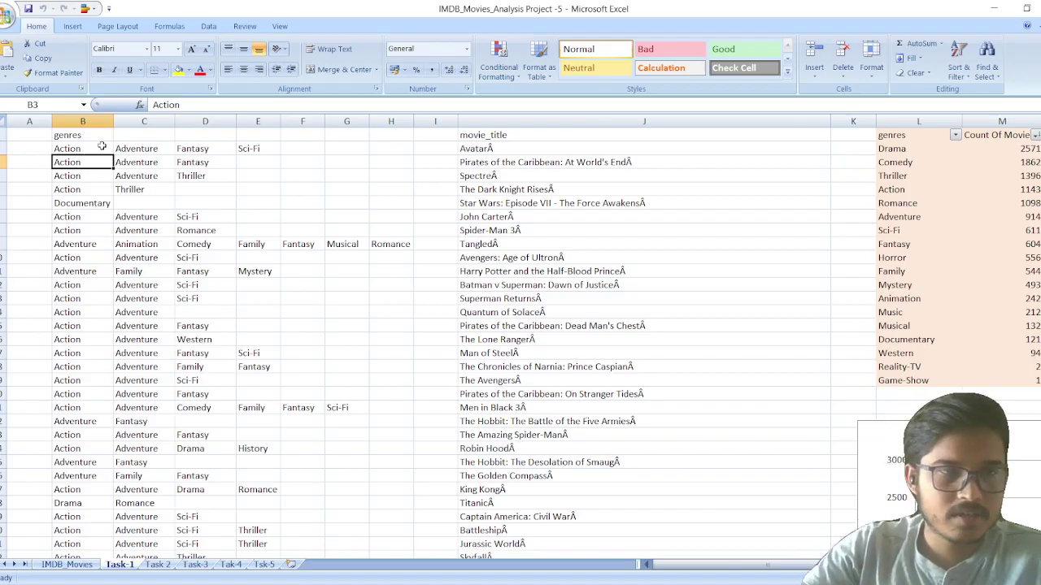
pyautogui.click(78, 136)
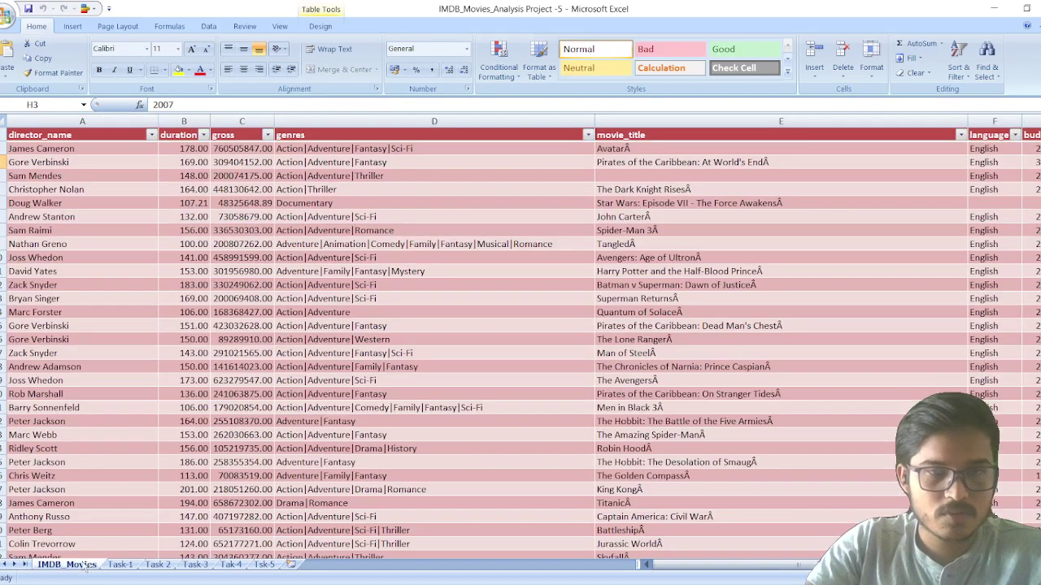
# Examine the pipe-delimited genres entries on the IMDB_Movies sheet and the data tools available for splitting them
pyautogui.click(85, 565)
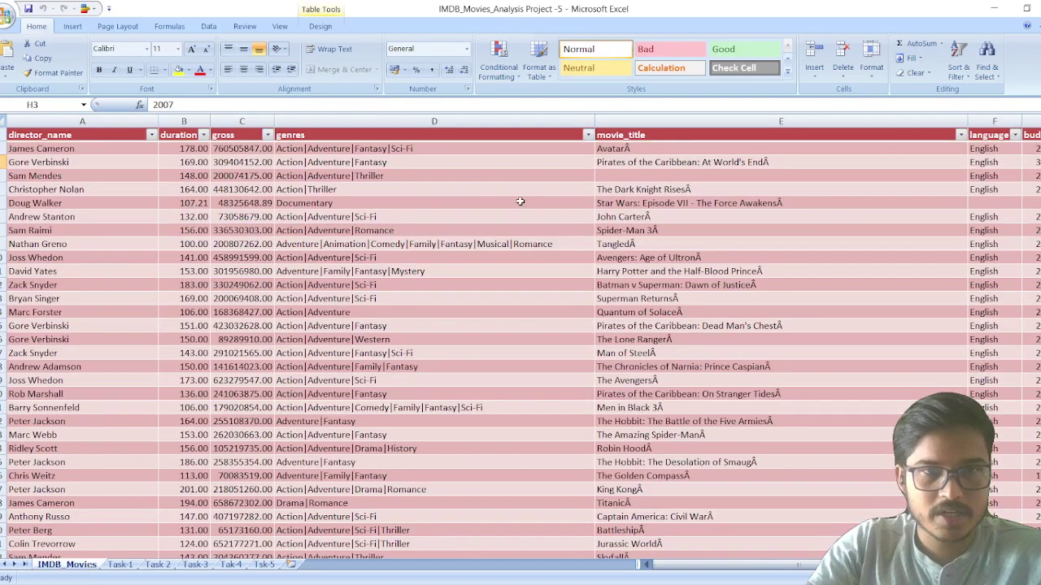
pyautogui.click(321, 152)
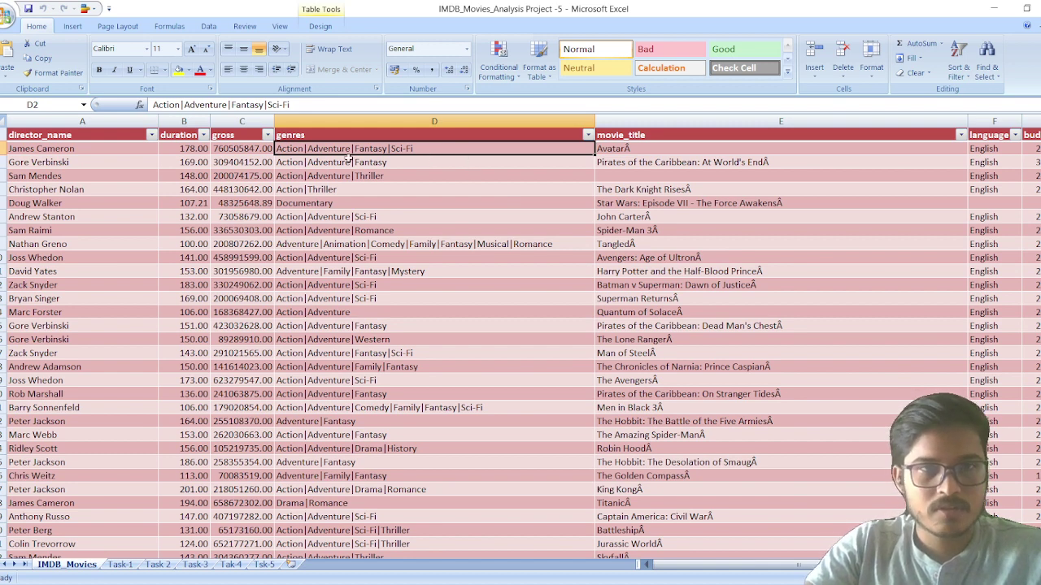
pyautogui.click(209, 25)
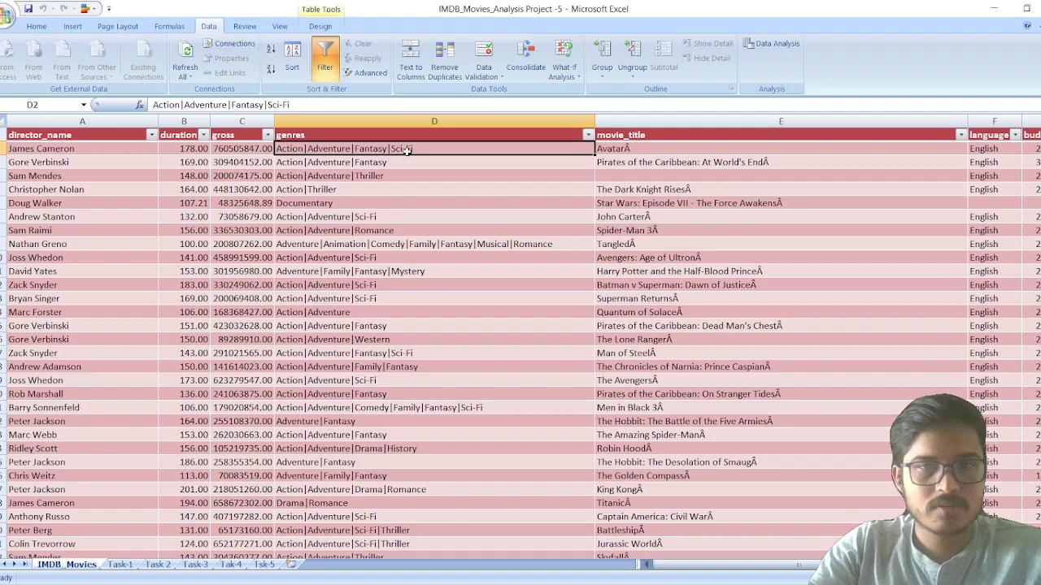
pyautogui.click(399, 246)
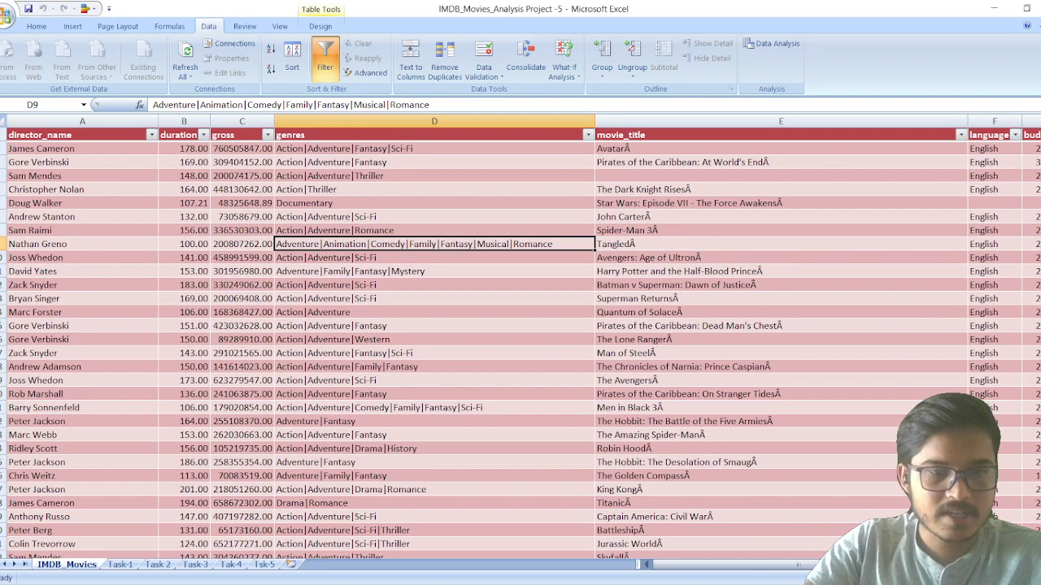
# Return to the Task-1 sheet and review the list of individual genres in L2:L19
pyautogui.click(121, 565)
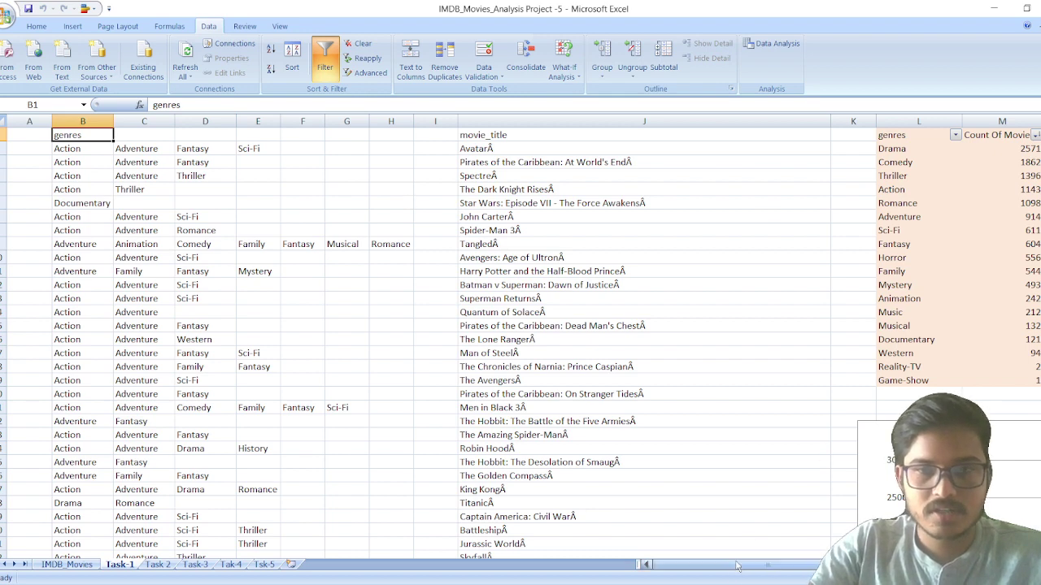
pyautogui.moveTo(737, 567); pyautogui.dragTo(715, 566)
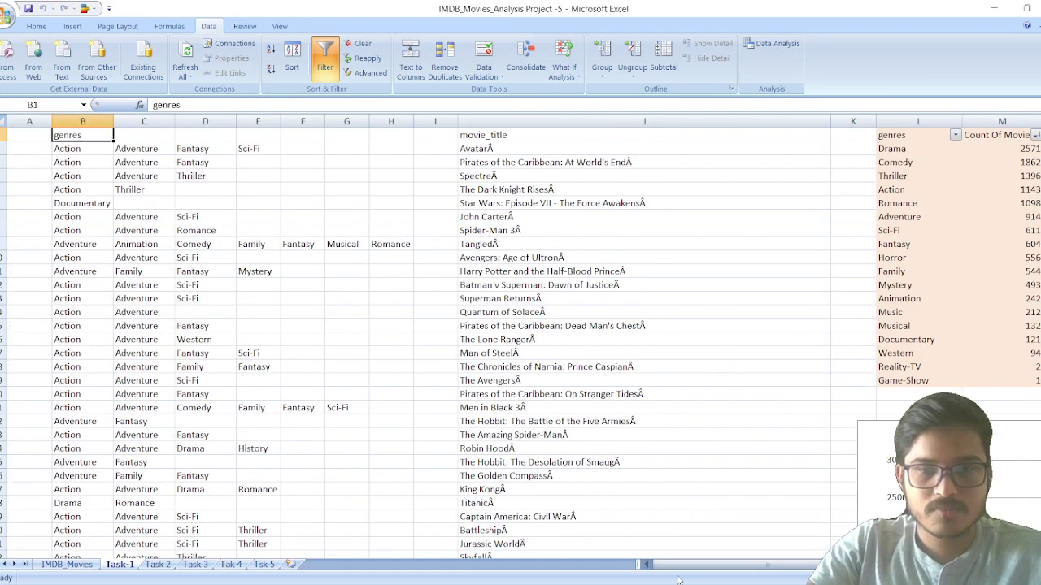
pyautogui.moveTo(689, 568); pyautogui.dragTo(785, 572)
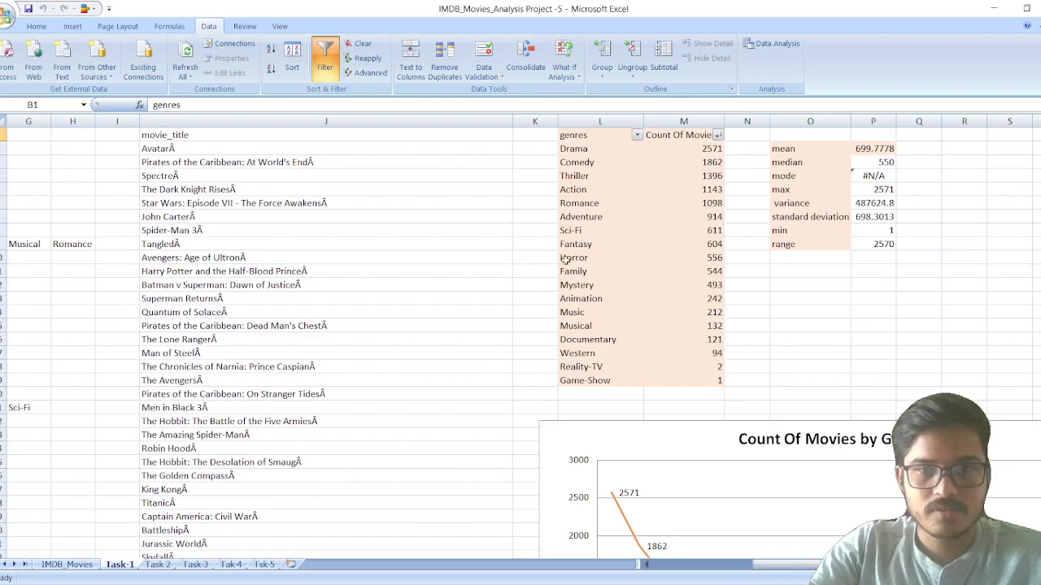
pyautogui.click(594, 257)
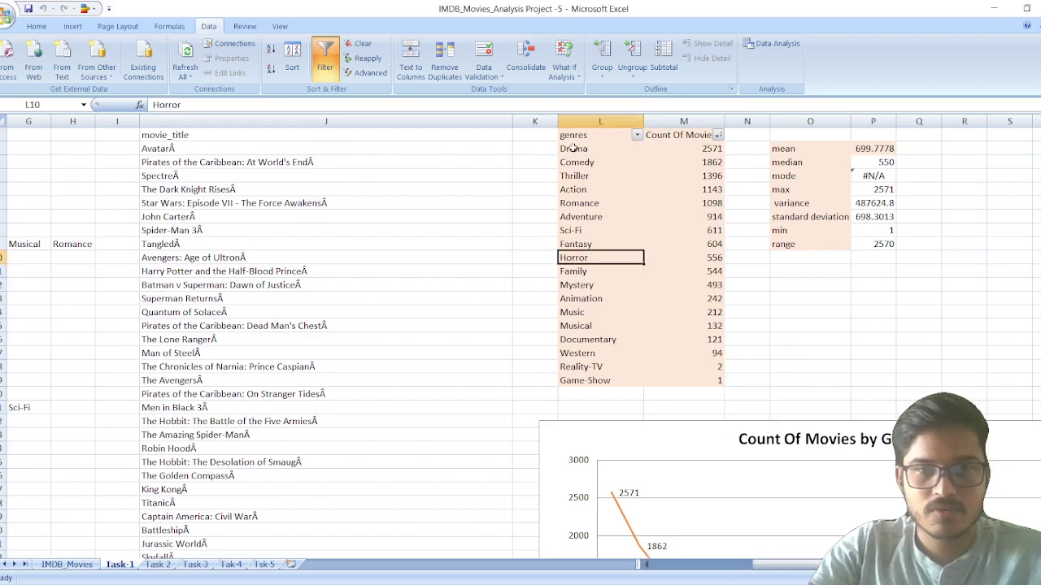
pyautogui.moveTo(573, 148); pyautogui.dragTo(590, 379)
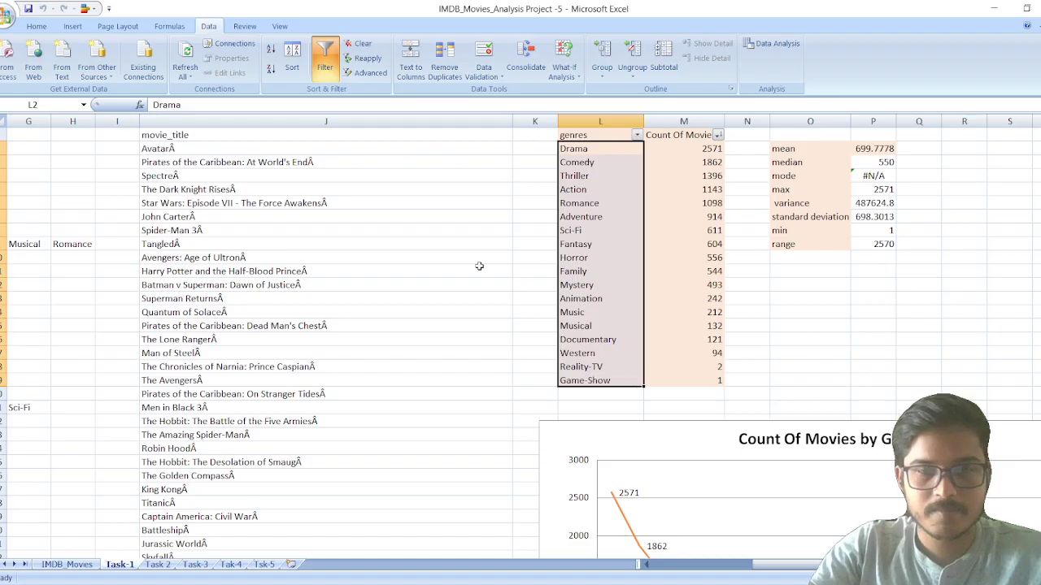
pyautogui.click(539, 272)
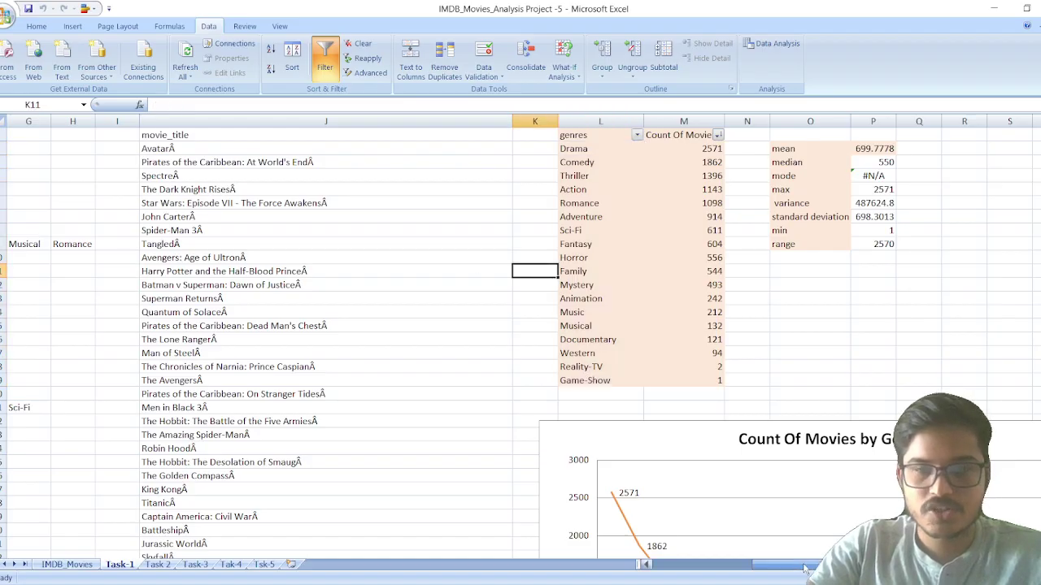
pyautogui.moveTo(805, 569); pyautogui.dragTo(786, 569)
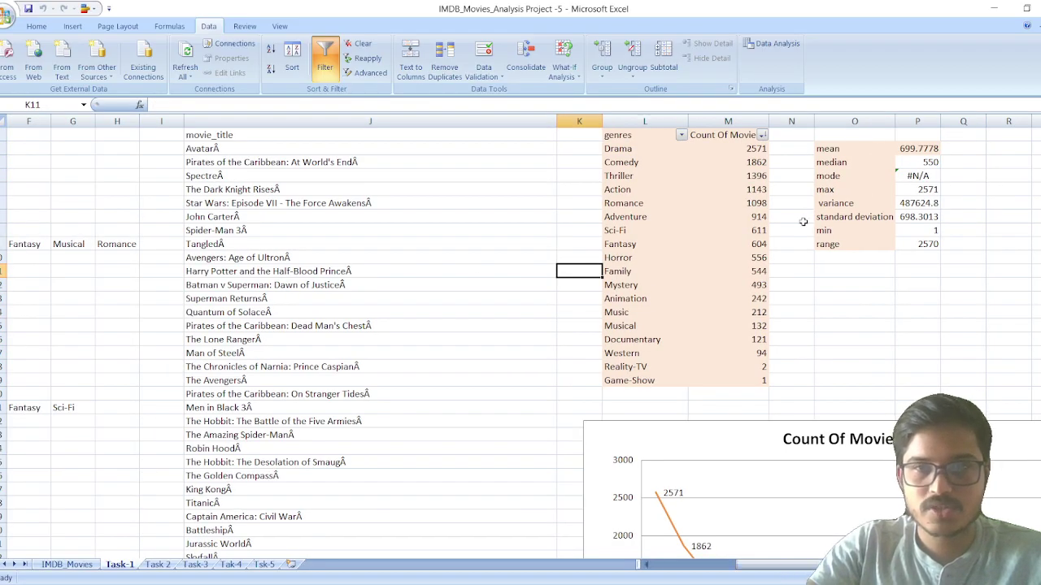
# Examine the COUNTIF formulas in the Count Of Movies column against the split genre columns B to I
pyautogui.click(759, 150)
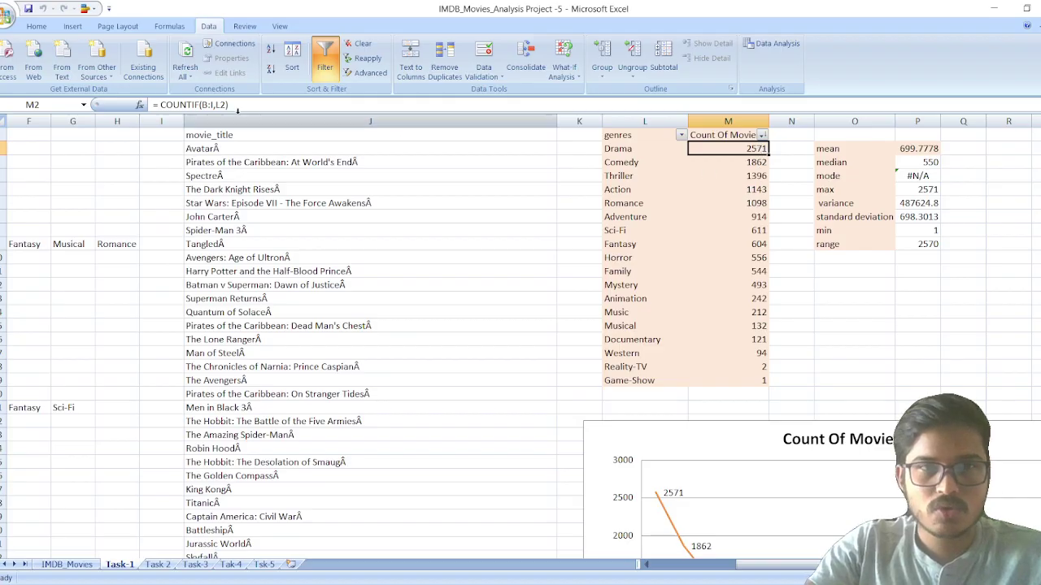
pyautogui.moveTo(756, 565); pyautogui.dragTo(659, 565)
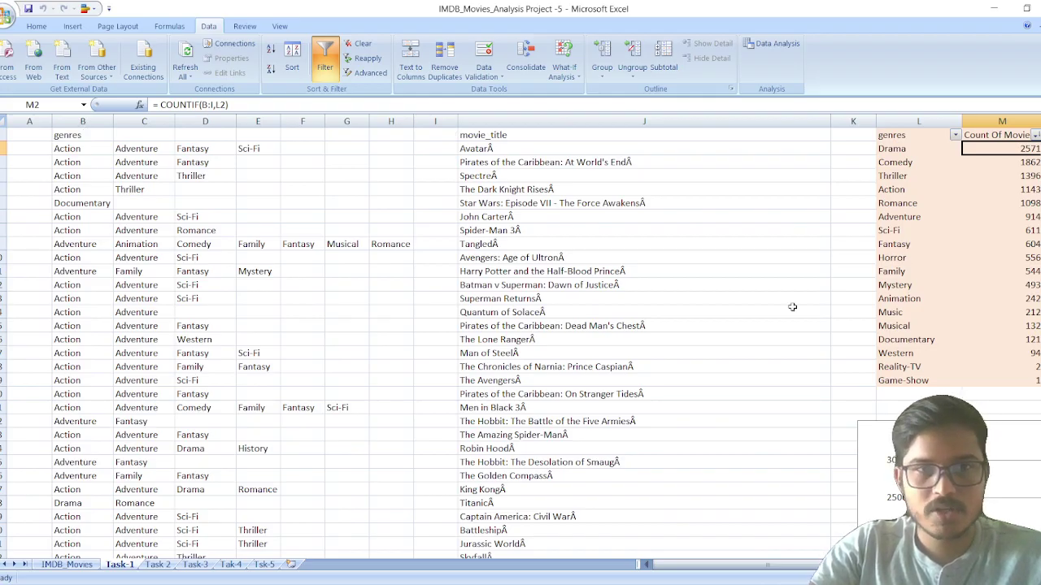
pyautogui.hscroll(3, 811, 570)
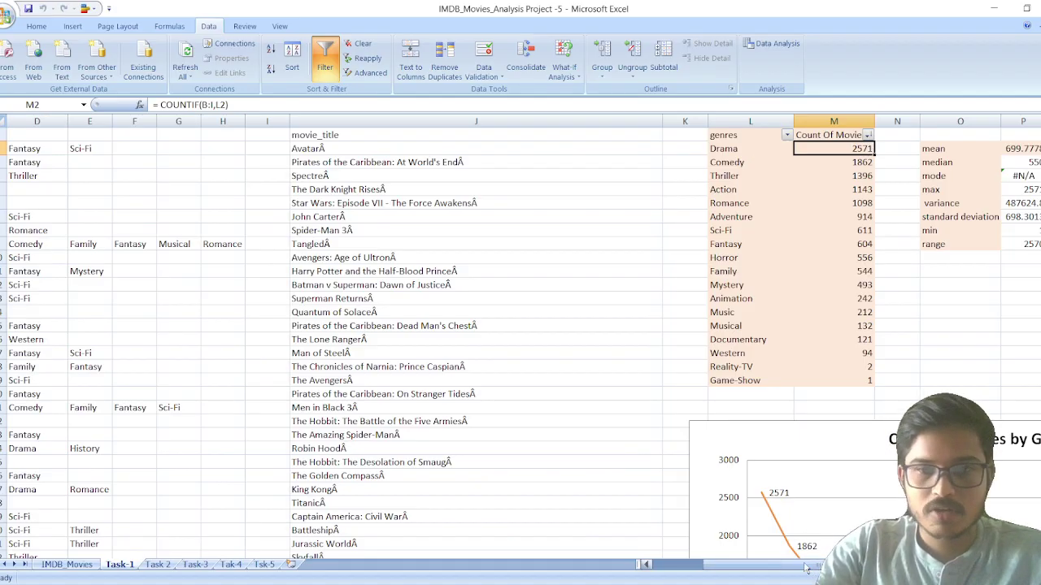
pyautogui.moveTo(806, 569); pyautogui.dragTo(736, 571)
pyautogui.click(724, 316)
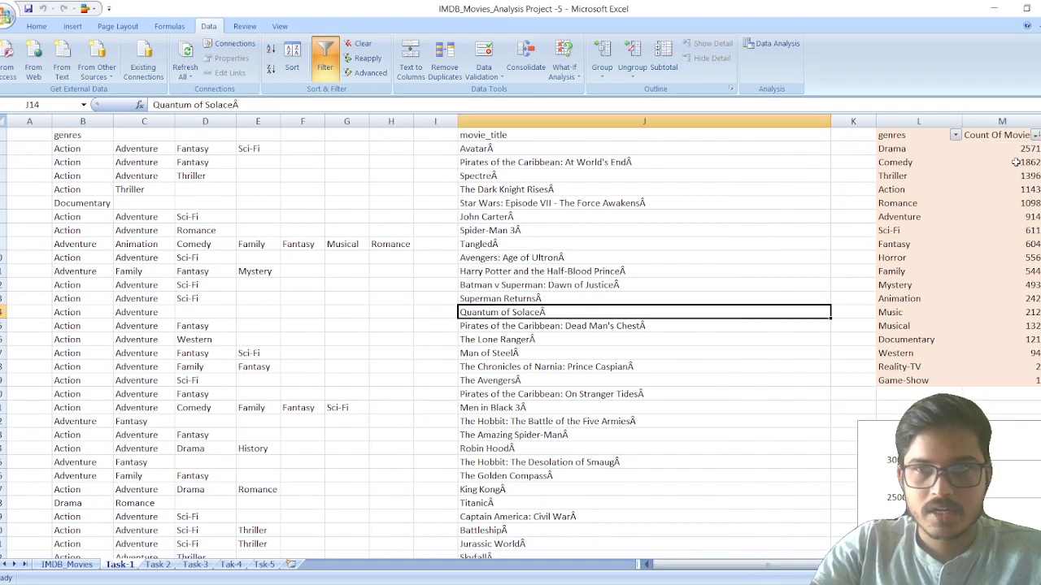
pyautogui.click(1014, 162)
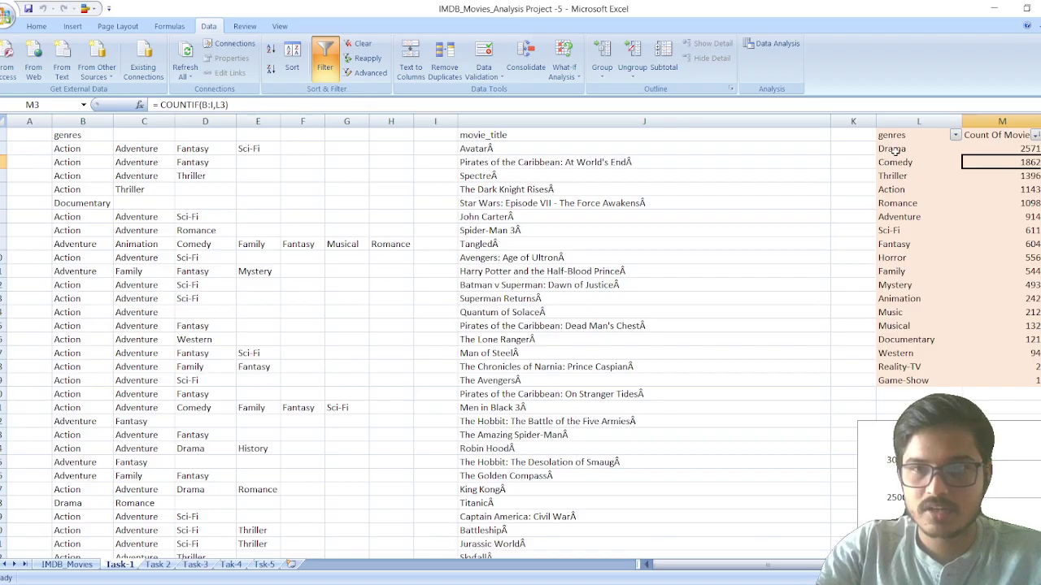
pyautogui.moveTo(772, 565); pyautogui.dragTo(817, 565)
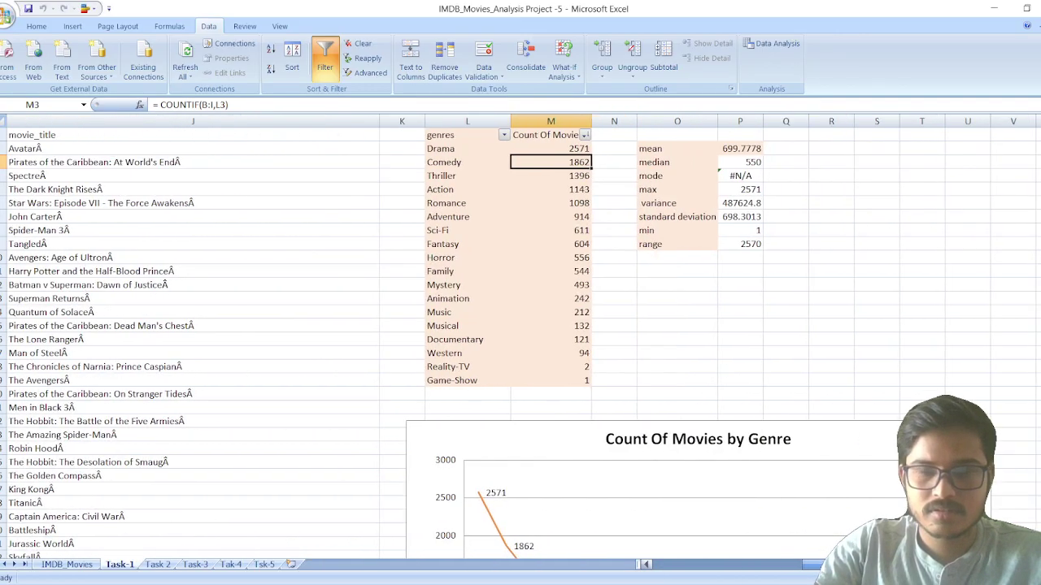
pyautogui.click(577, 189)
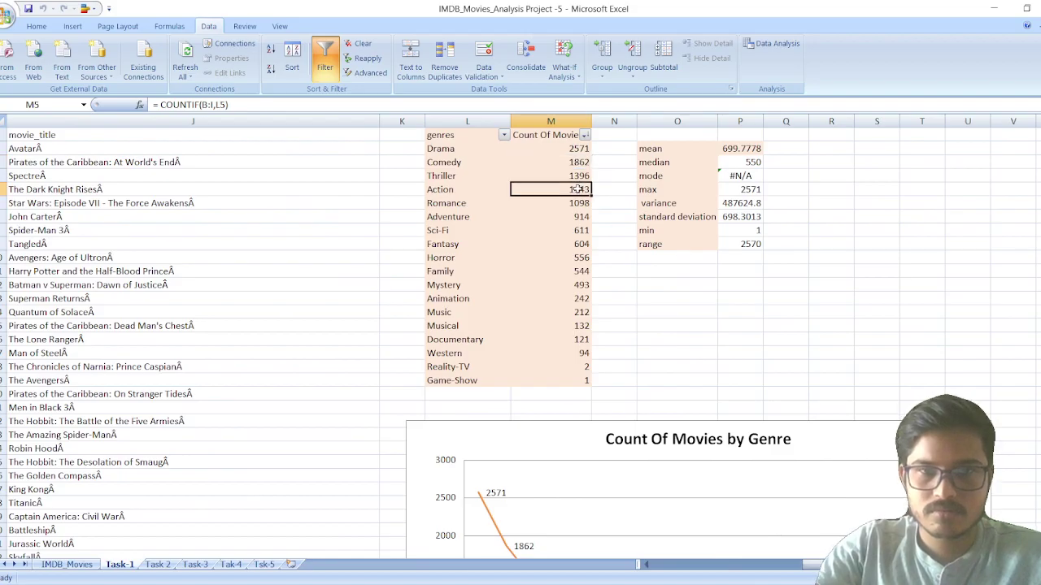
pyautogui.click(576, 203)
pyautogui.click(574, 244)
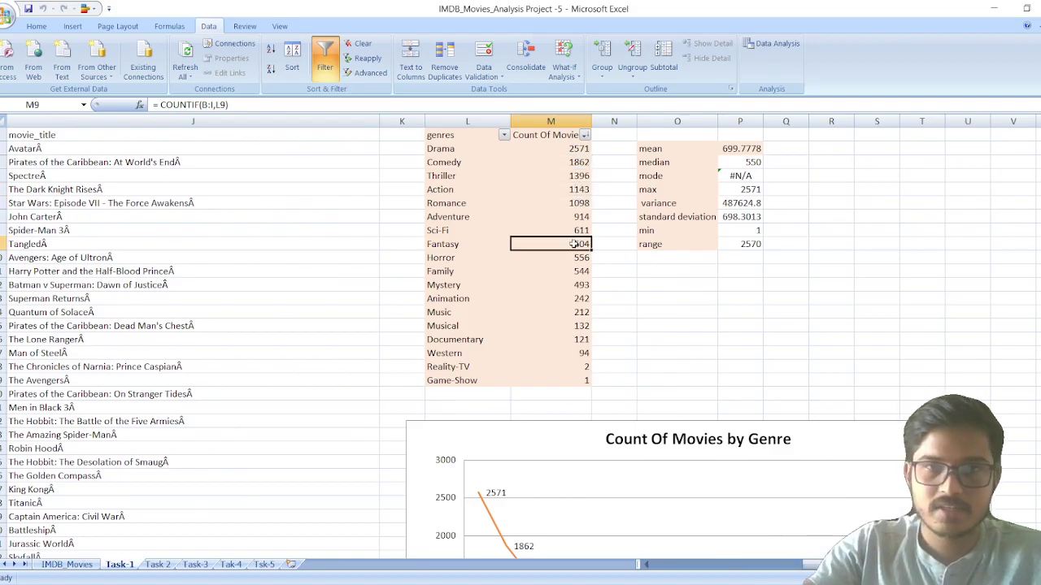
# Inspect the AVERAGE and MEDIAN formulas for the genre counts in the statistics table
pyautogui.click(671, 150)
pyautogui.click(736, 149)
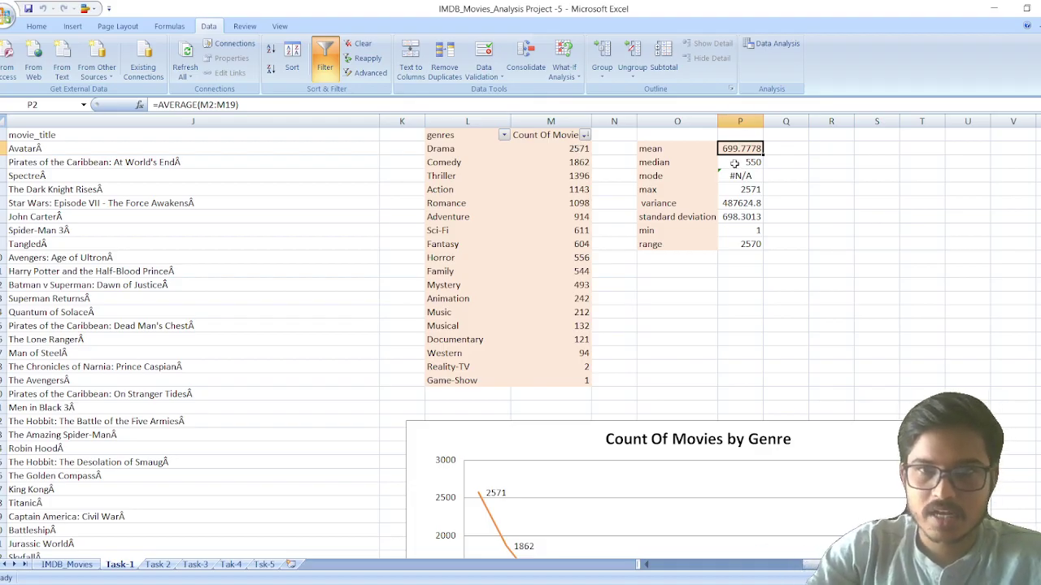
pyautogui.click(733, 163)
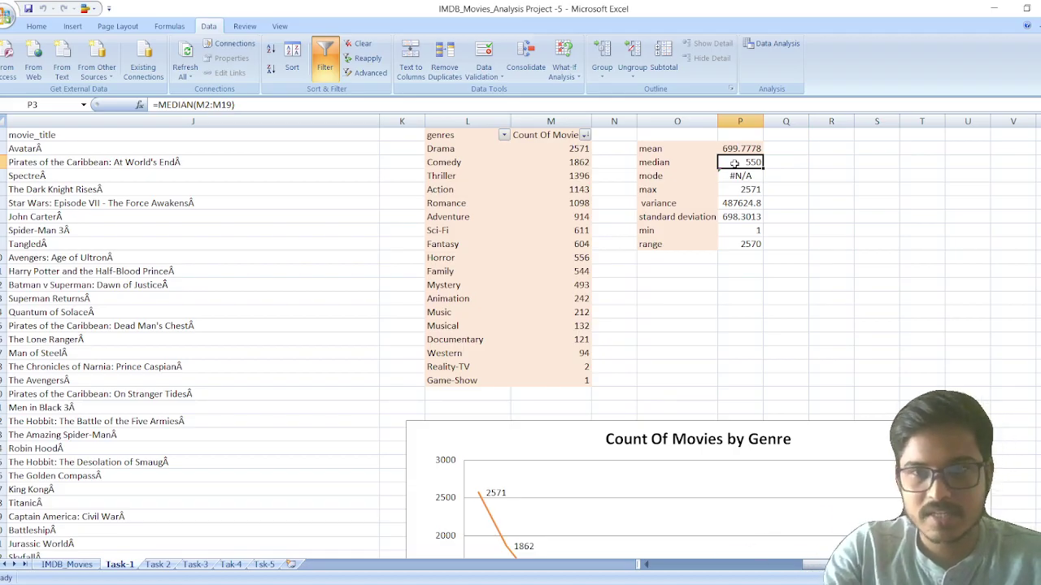
# Review the mode, max and min rows of the statistics table against the individual genre counts
pyautogui.click(663, 178)
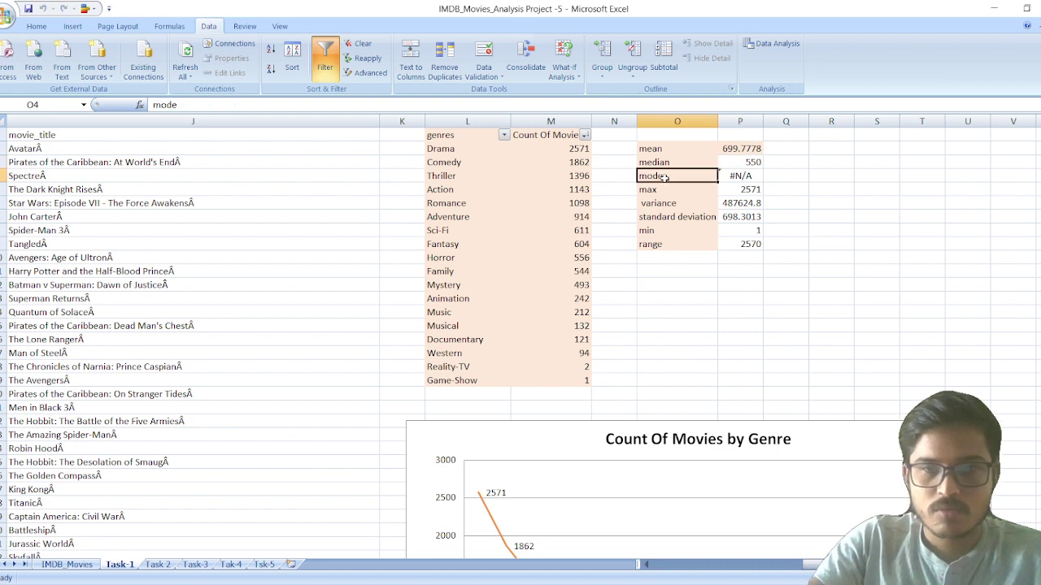
pyautogui.click(575, 176)
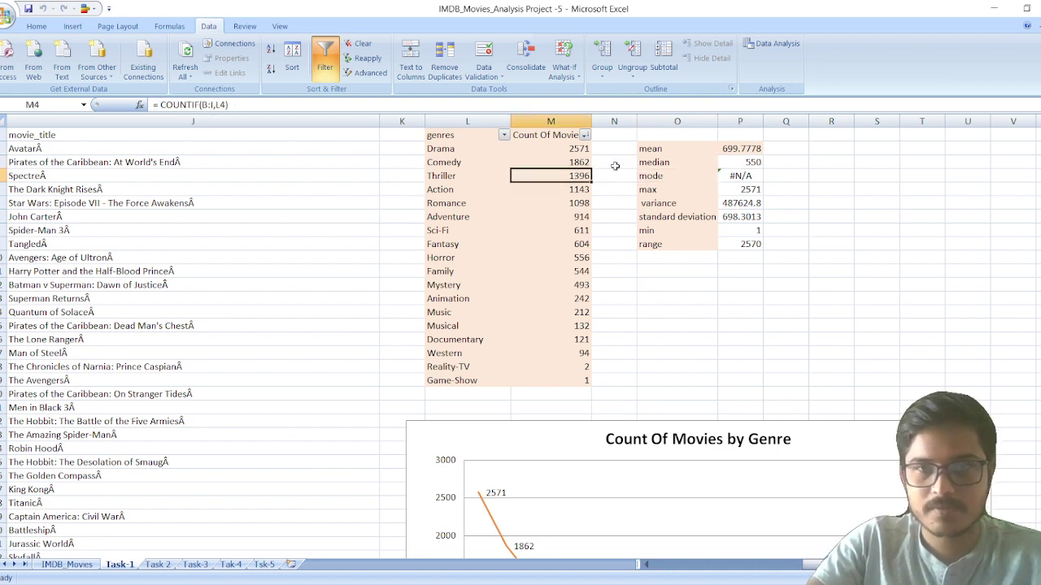
pyautogui.click(582, 313)
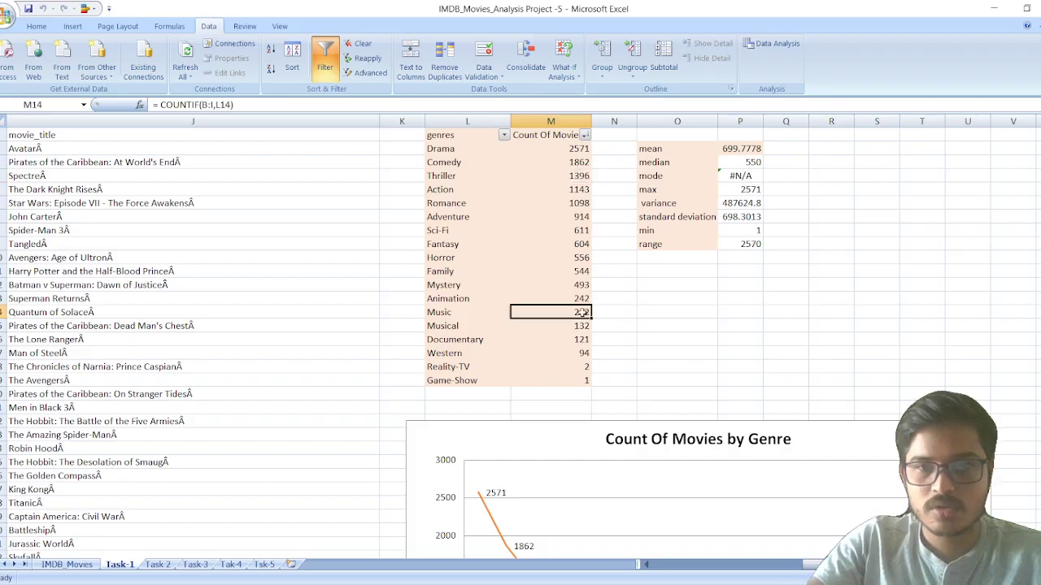
pyautogui.click(582, 244)
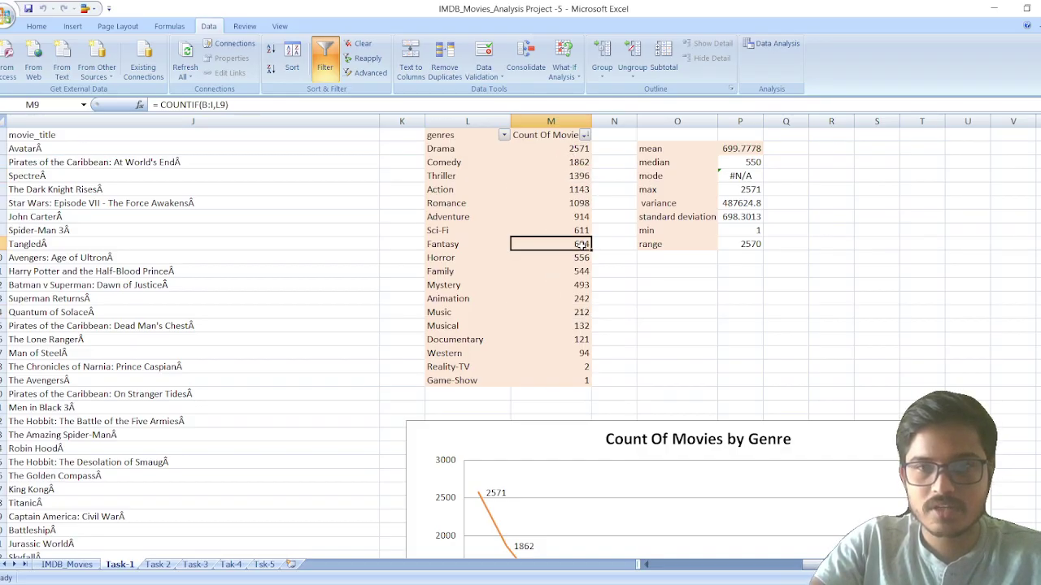
pyautogui.click(573, 231)
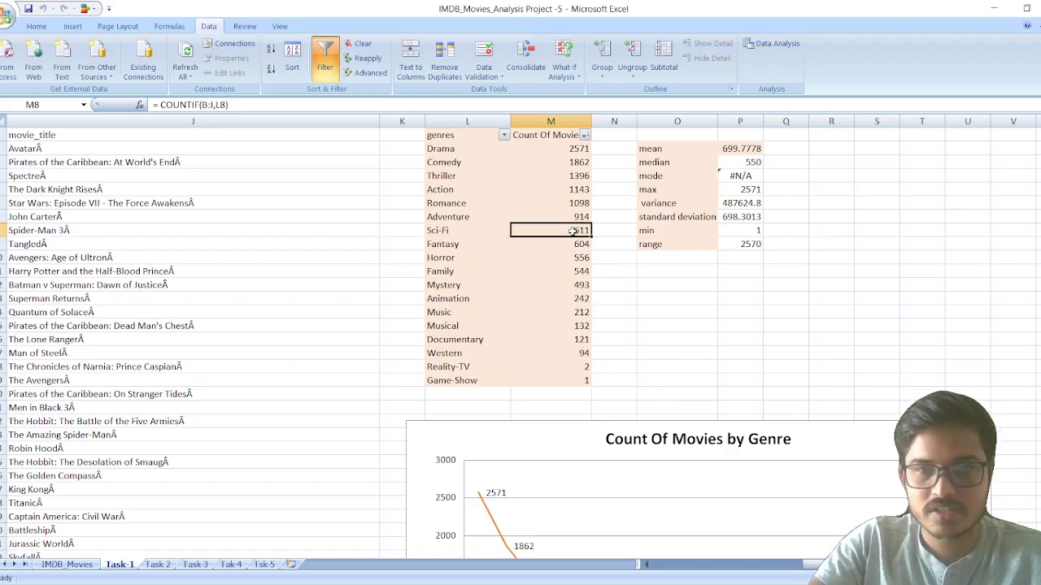
pyautogui.click(578, 216)
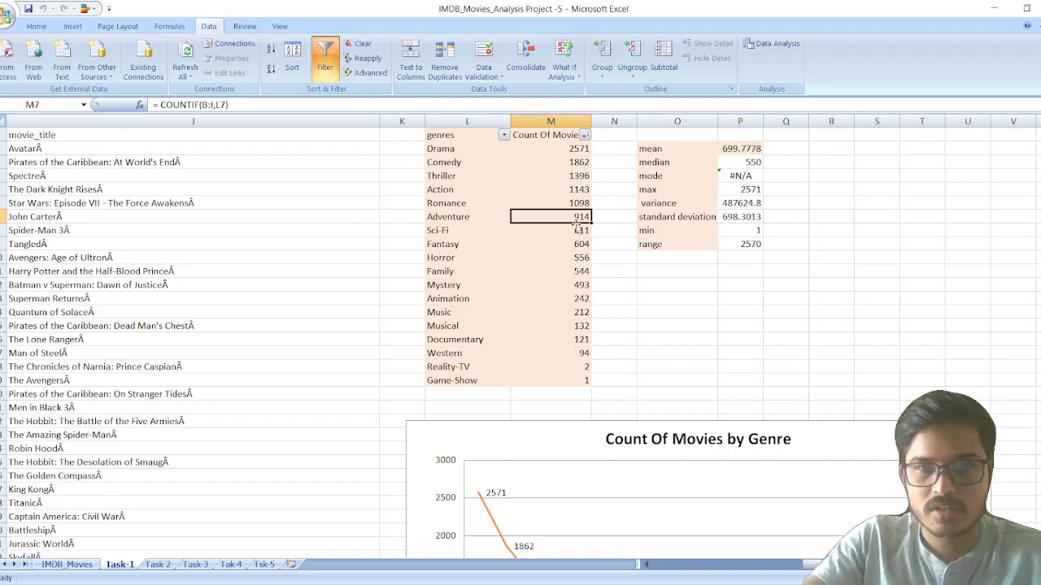
pyautogui.click(651, 191)
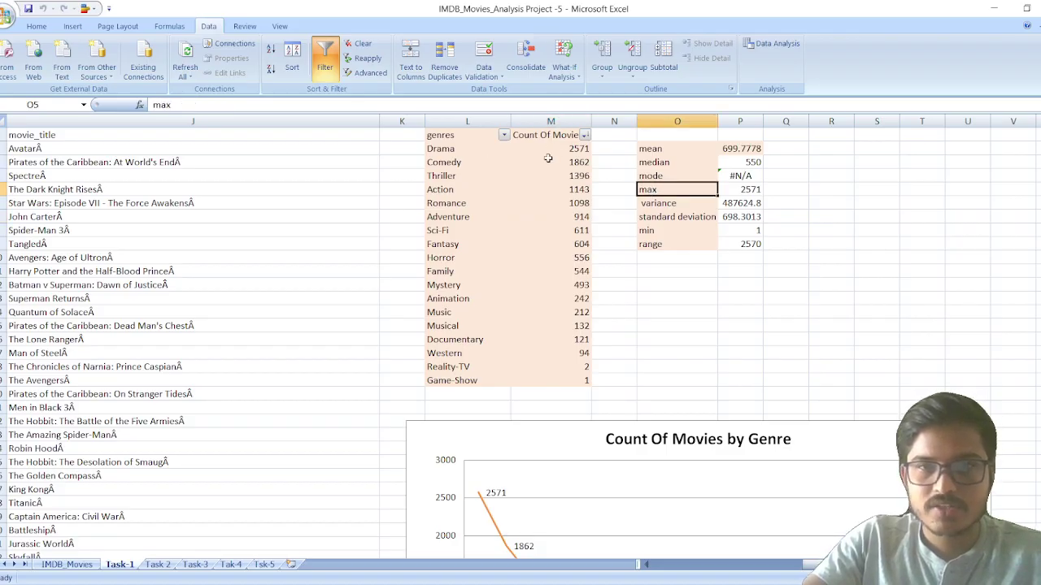
pyautogui.click(668, 235)
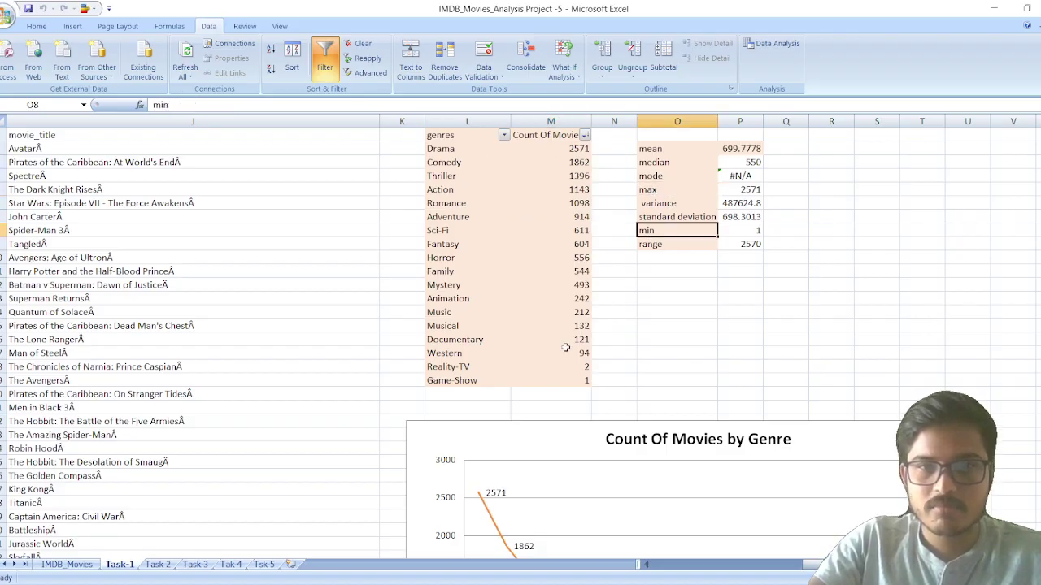
# Inspect the range formula in P9 together with the max and min cells it refers to
pyautogui.click(448, 391)
pyautogui.click(657, 256)
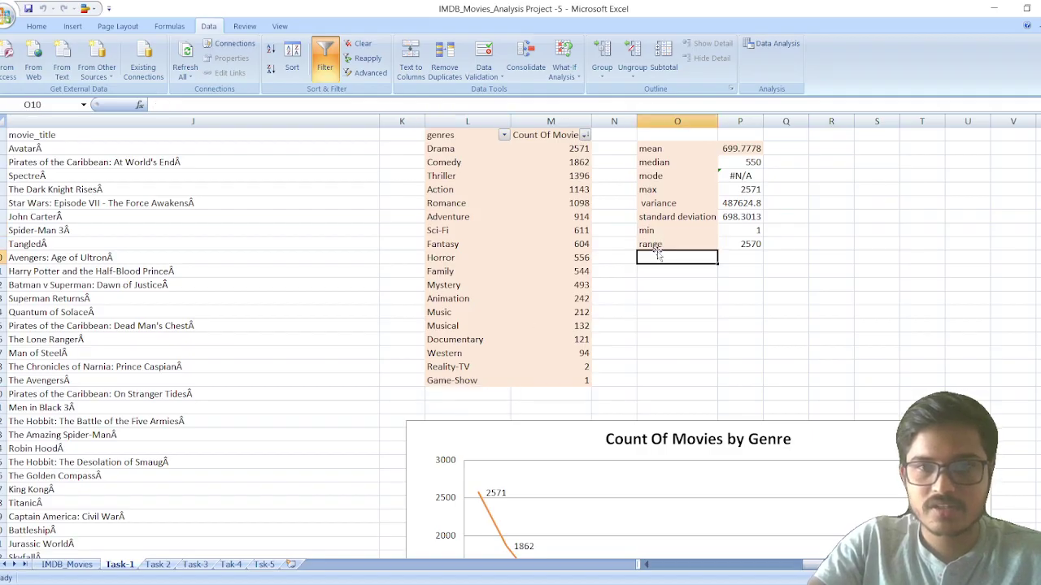
pyautogui.click(738, 247)
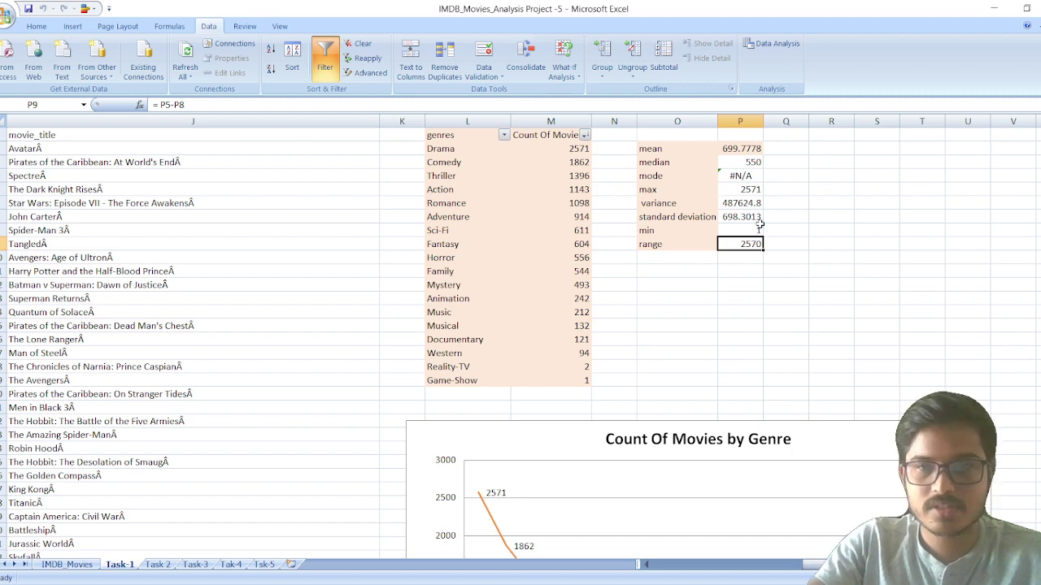
pyautogui.click(743, 192)
pyautogui.click(748, 230)
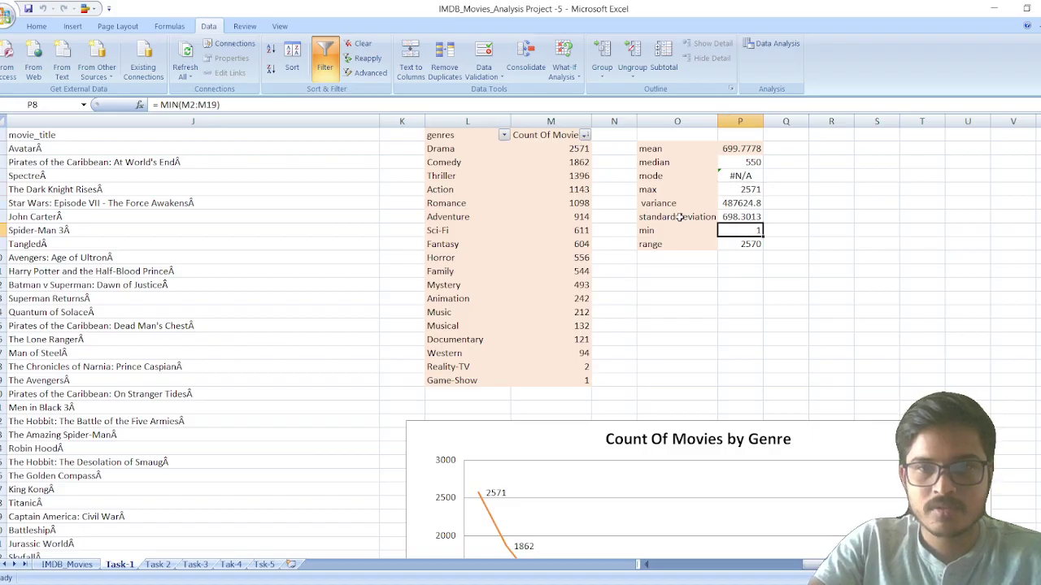
# Inspect the STDEV and VAR formulas for the genre counts in the statistics table
pyautogui.click(680, 218)
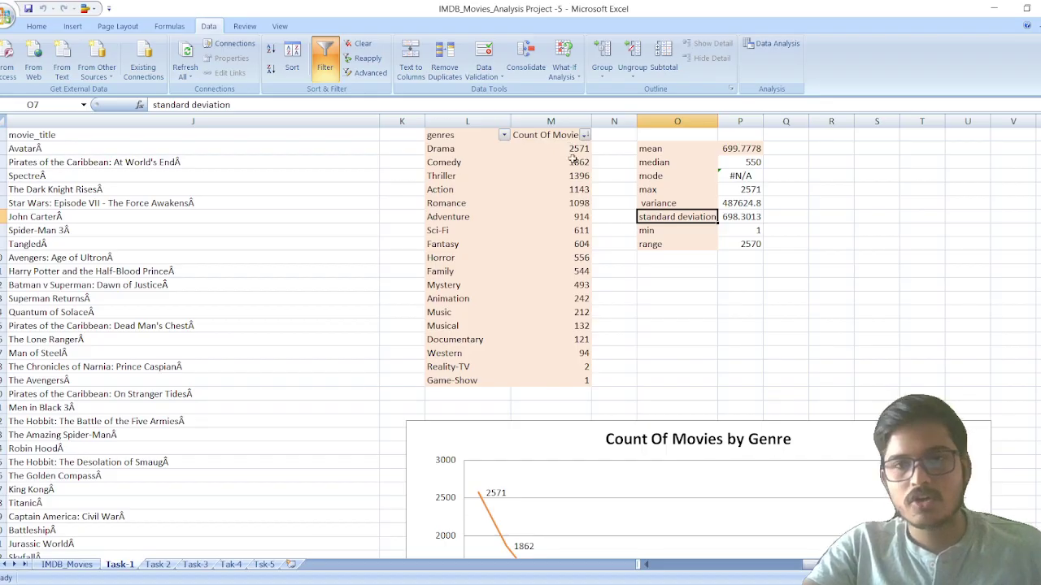
pyautogui.click(756, 221)
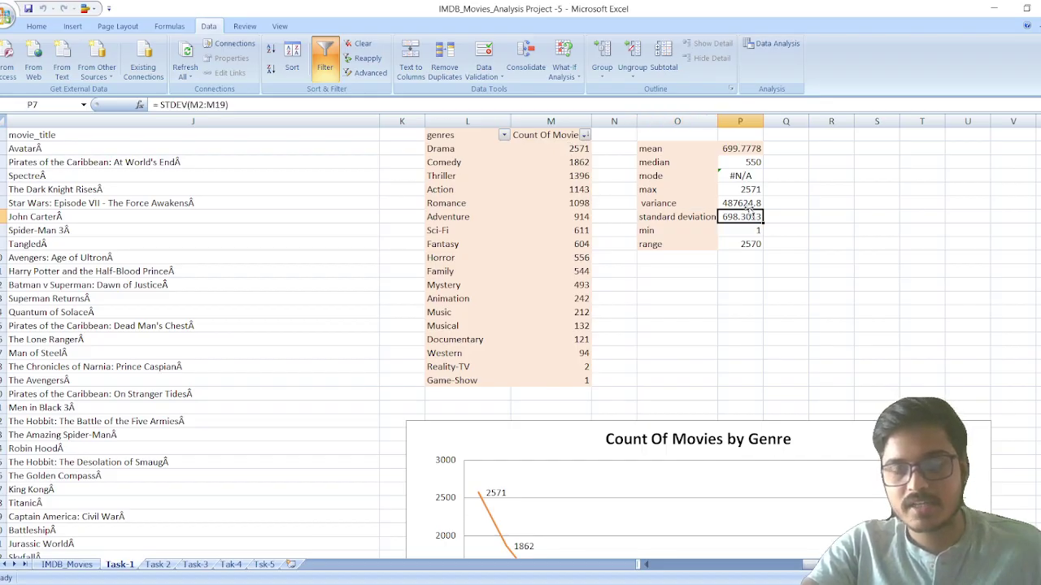
pyautogui.click(746, 202)
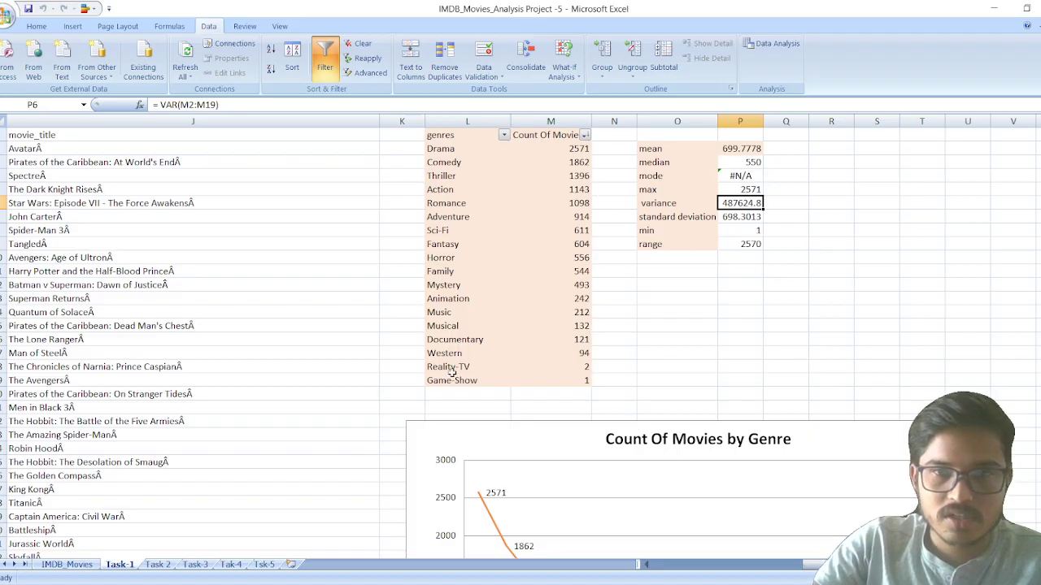
pyautogui.click(793, 352)
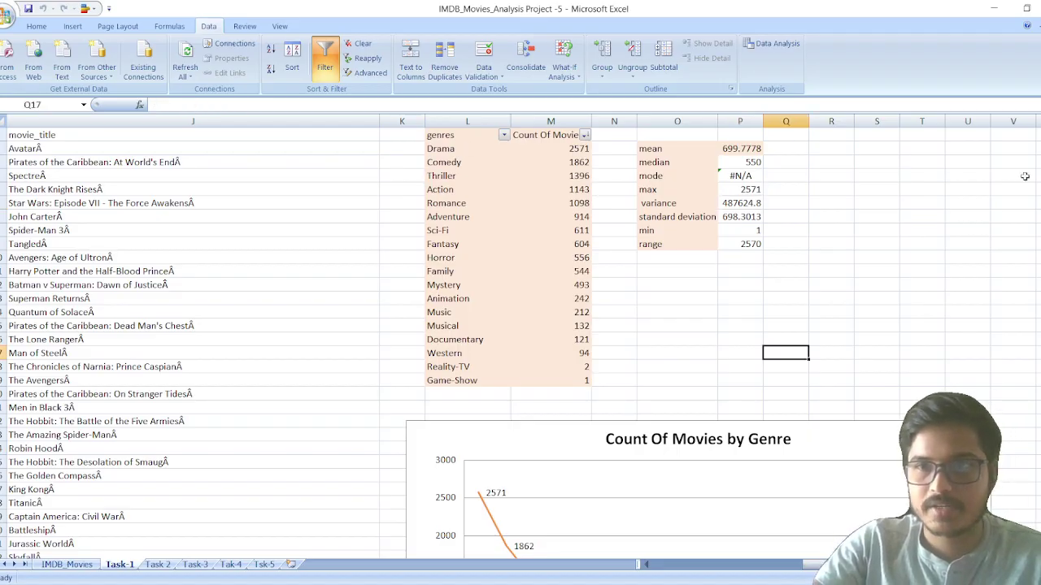
# Examine the Count Of Movies by Genre line chart from Drama to Game-Show and compare it with the genre table
pyautogui.scroll(-6, 826, 362)
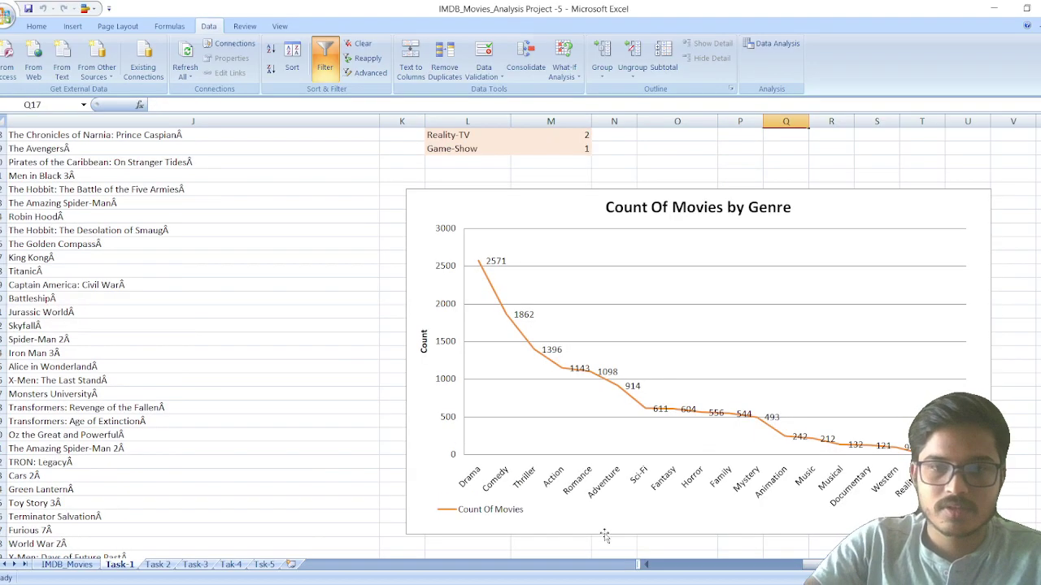
pyautogui.hscroll(1, 521, 341)
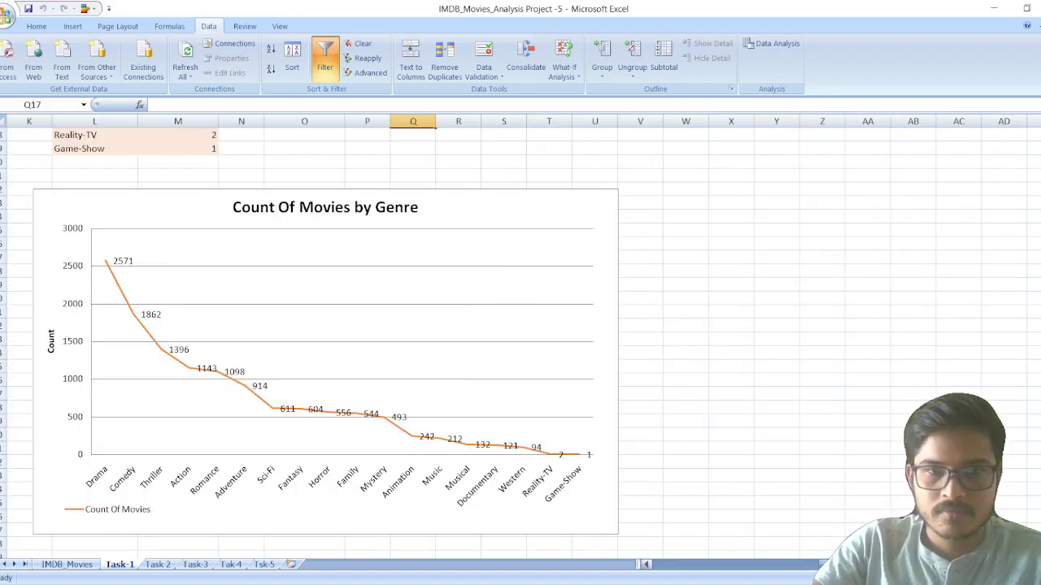
pyautogui.hscroll(-1, 521, 341)
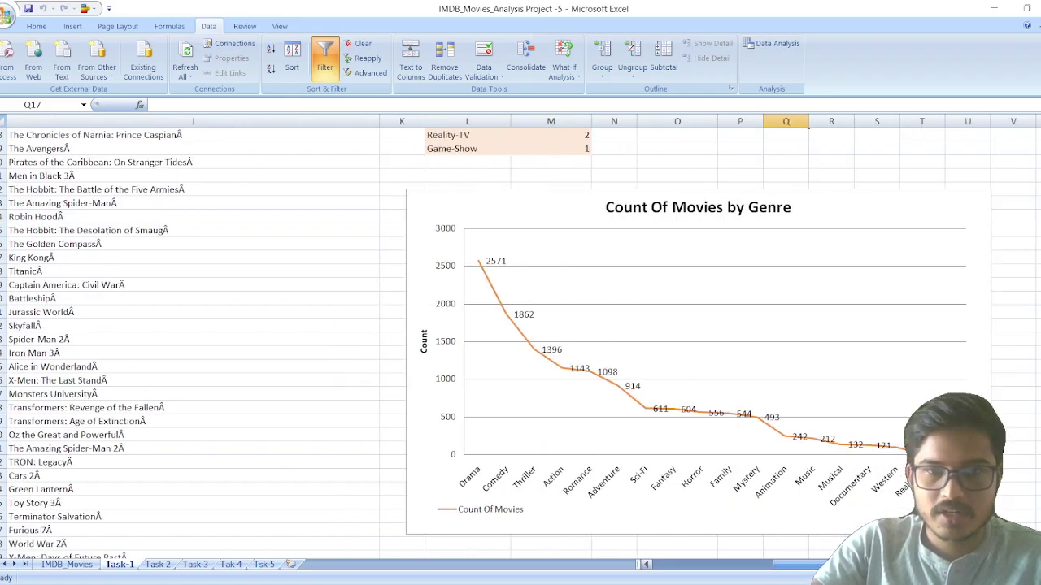
pyautogui.hscroll(1, 623, 377)
pyautogui.scroll(6, 623, 377)
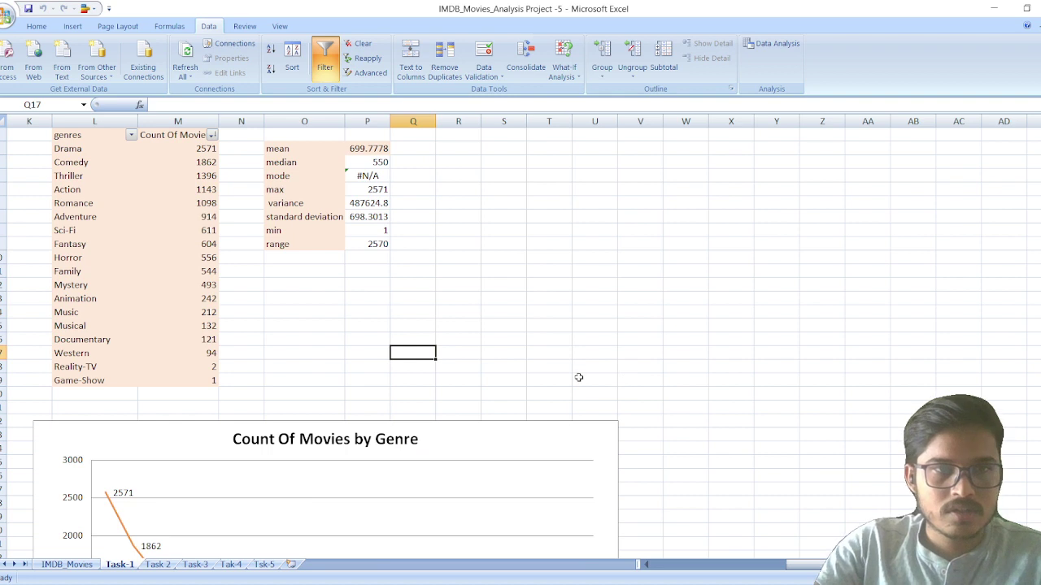
pyautogui.scroll(-6, 797, 404)
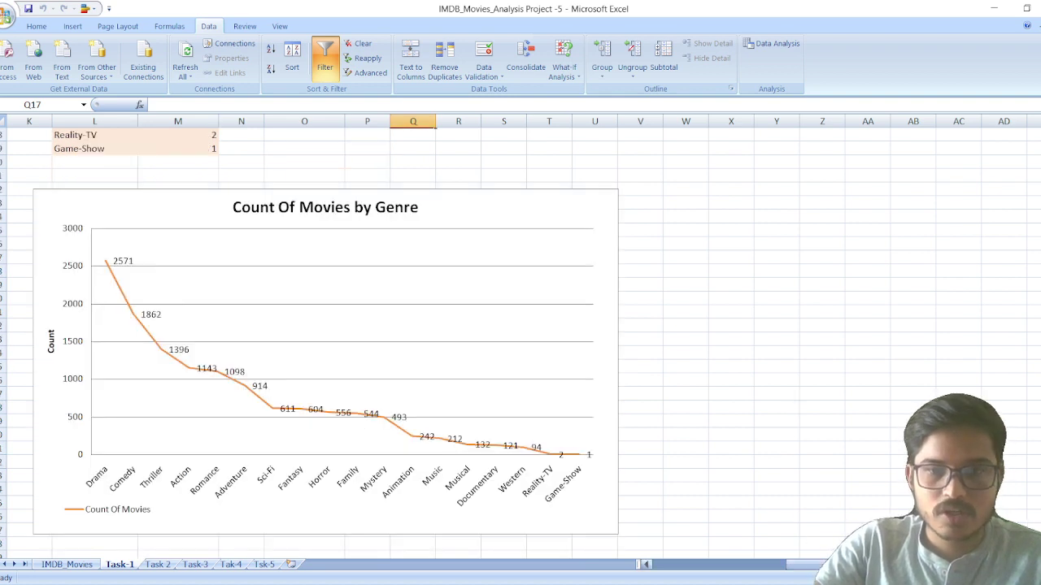
pyautogui.hscroll(-1, 806, 477)
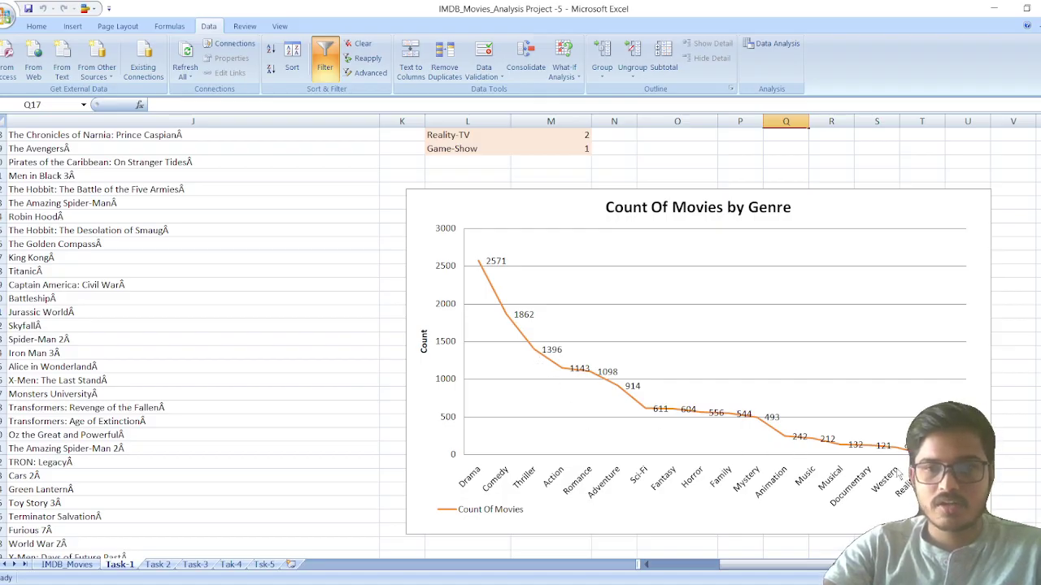
pyautogui.scroll(-6, 577, 418)
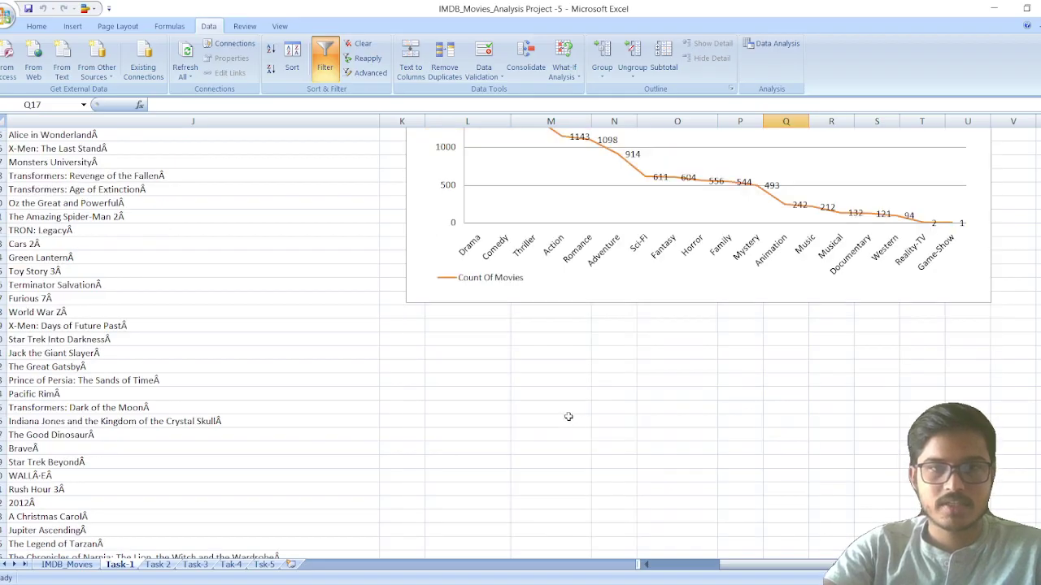
pyautogui.scroll(6, 553, 419)
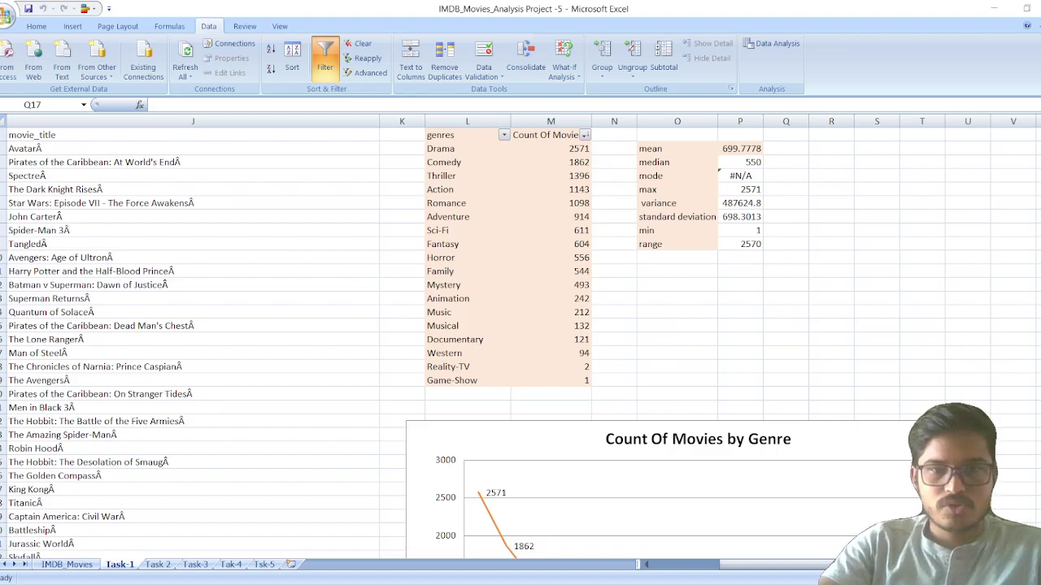
# Switch to the IMDB Movie Analysis PDF in the browser and read the Movie Genre Analysis insights on page 7
pyautogui.hotkey('alt', 'Tab')
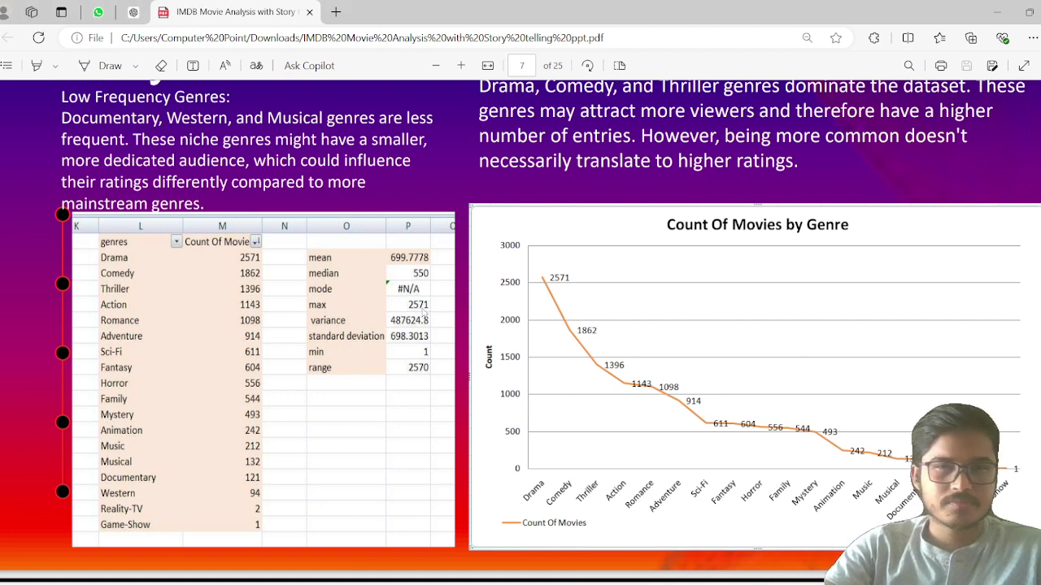
pyautogui.scroll(2, 521, 332)
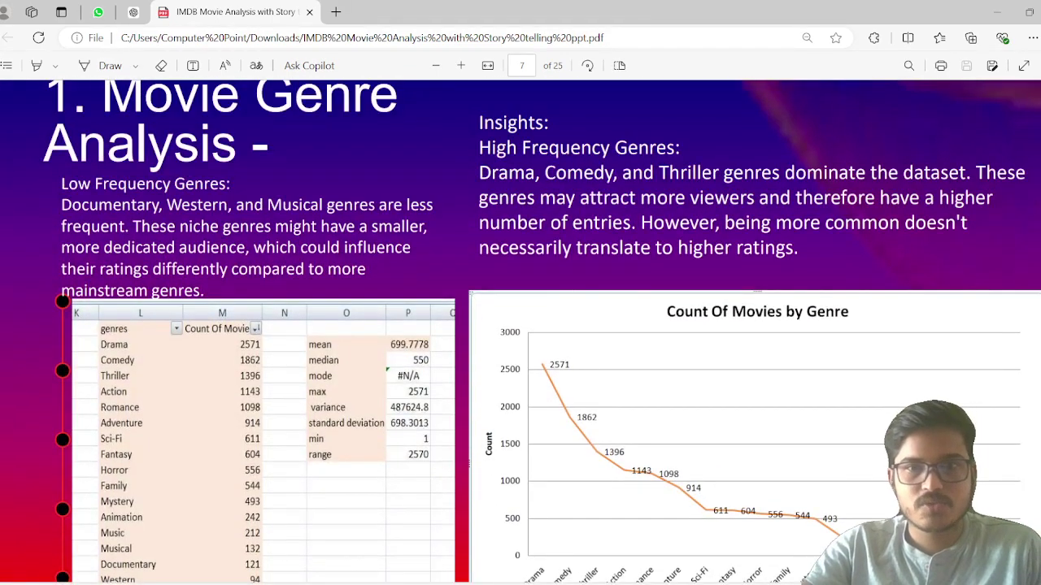
pyautogui.scroll(-3, 205, 301)
pyautogui.scroll(1, 205, 301)
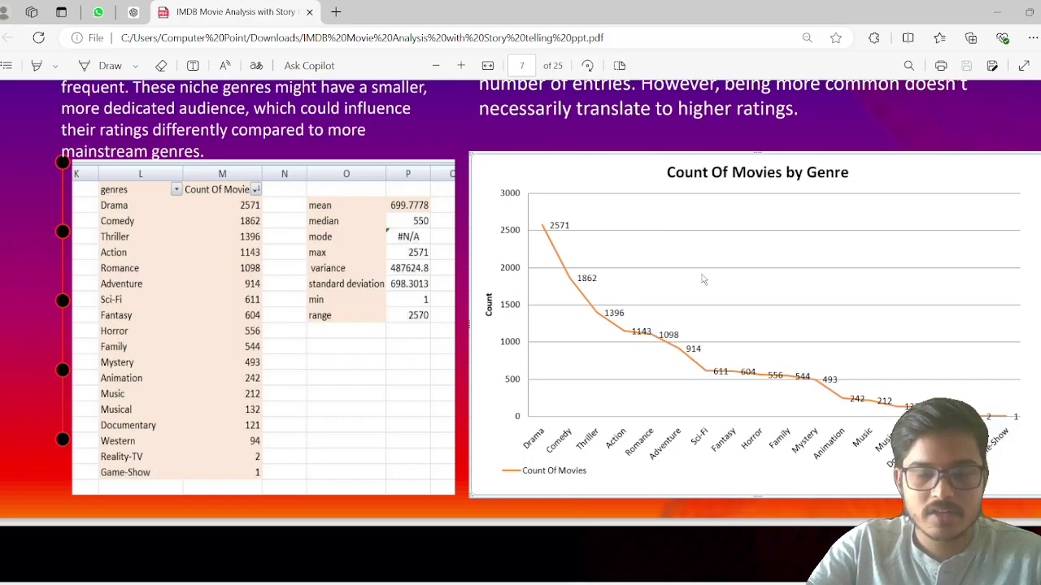
pyautogui.scroll(-5, 520, 325)
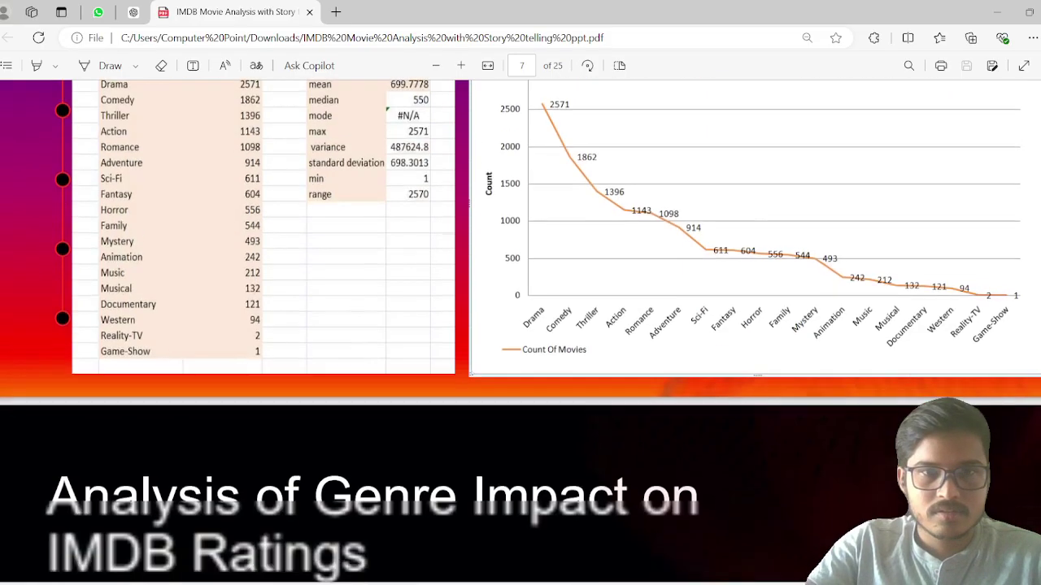
pyautogui.scroll(3, 520, 325)
pyautogui.scroll(2, 520, 325)
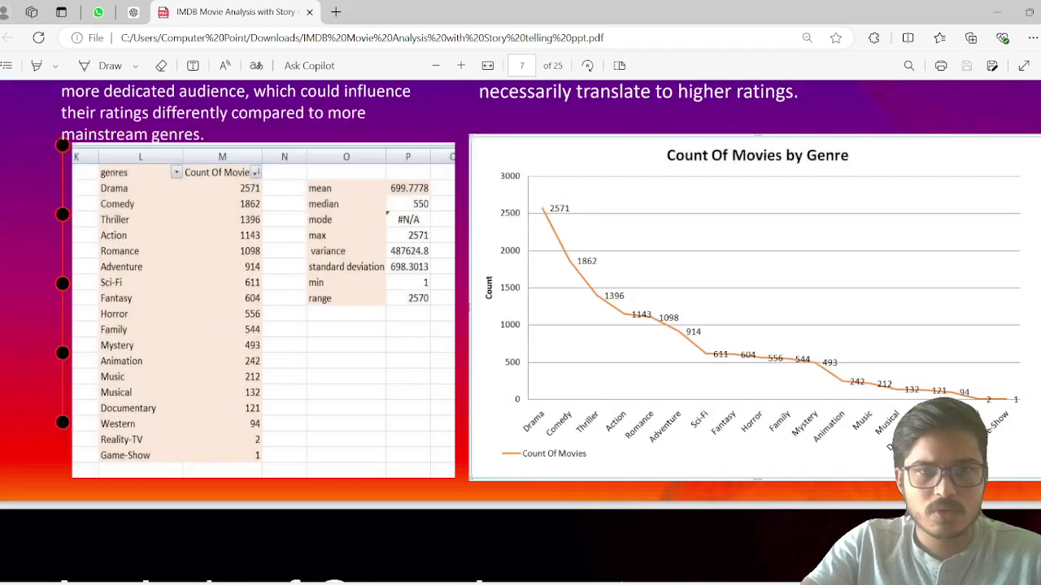
# Read the Analysis of Genre Impact on IMDB Ratings slide on page 8, checking it against the genre statistics on page 7
pyautogui.scroll(-6, 521, 325)
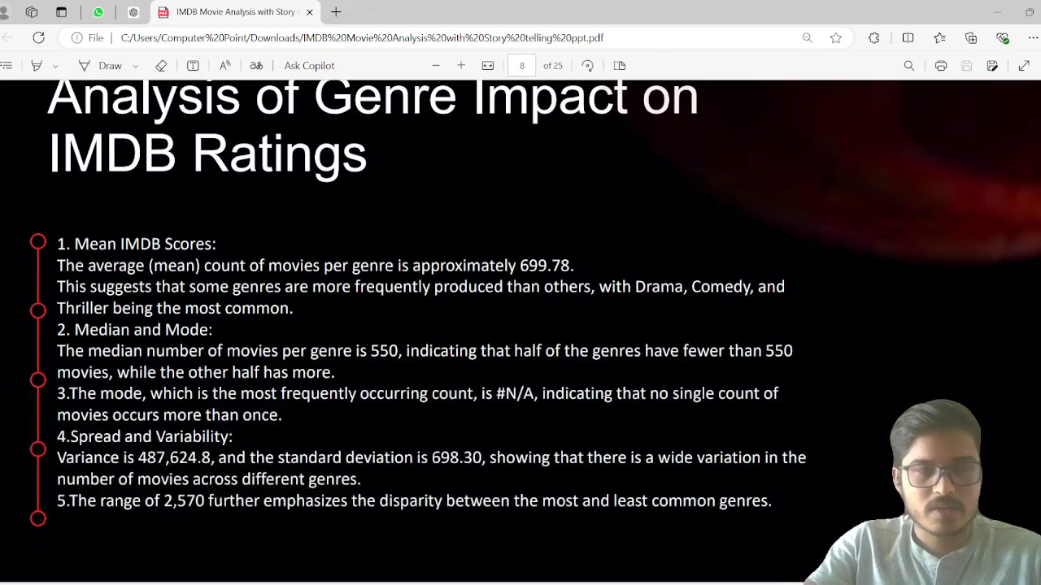
pyautogui.scroll(1, 520, 325)
pyautogui.scroll(-1, 520, 325)
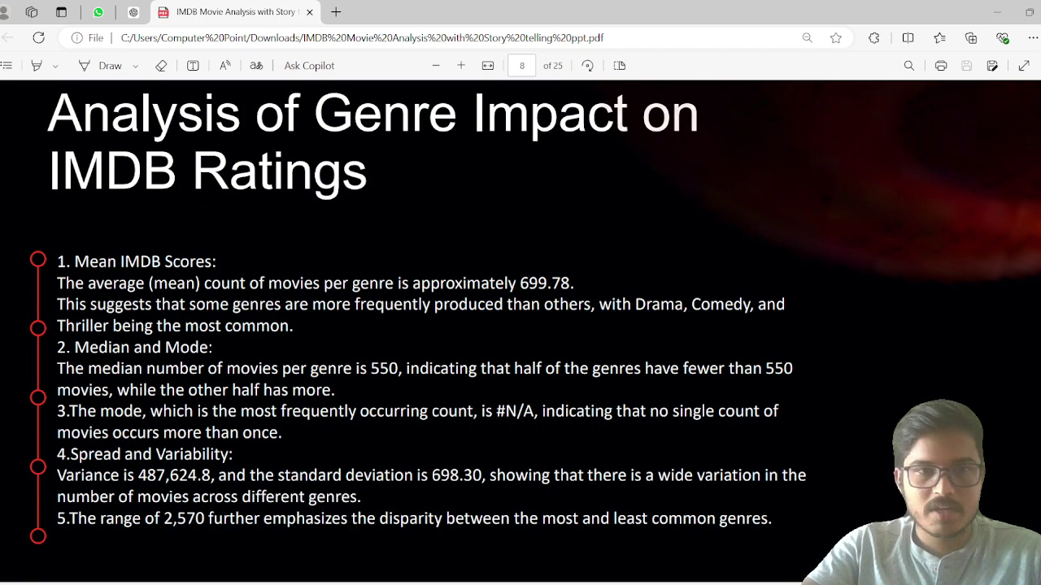
pyautogui.scroll(5, 521, 325)
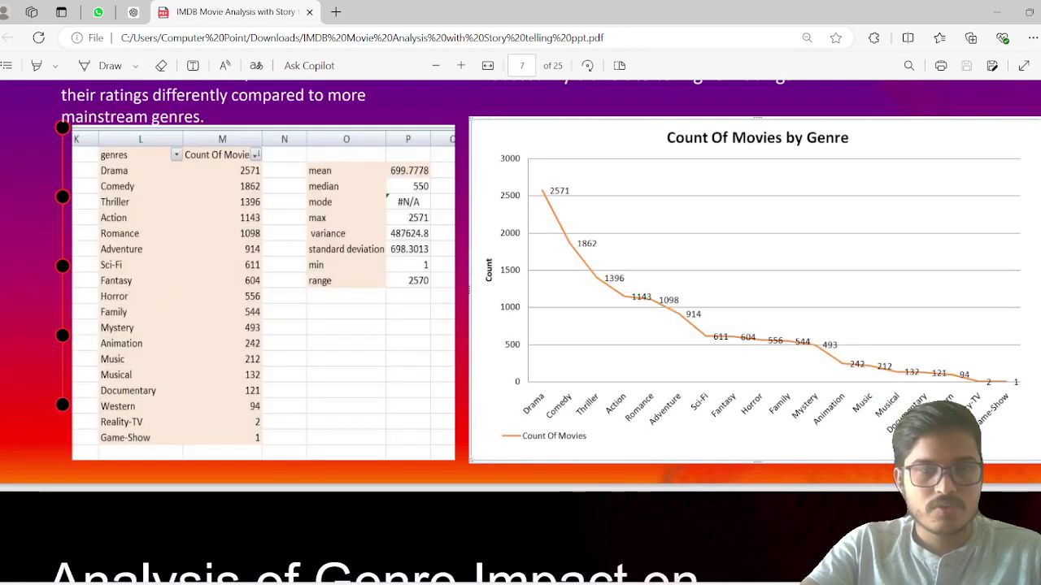
pyautogui.scroll(-6, 170, 224)
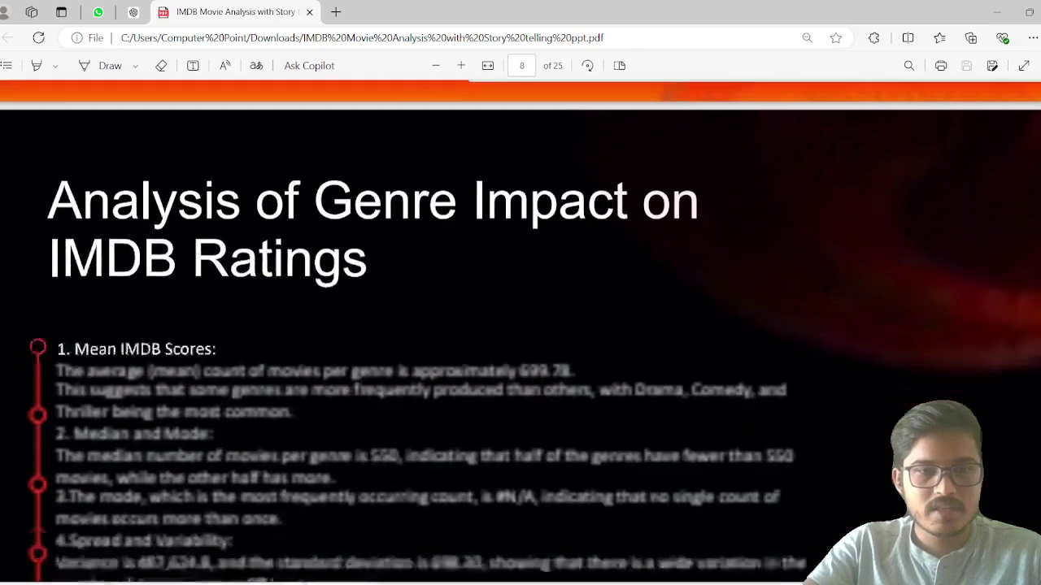
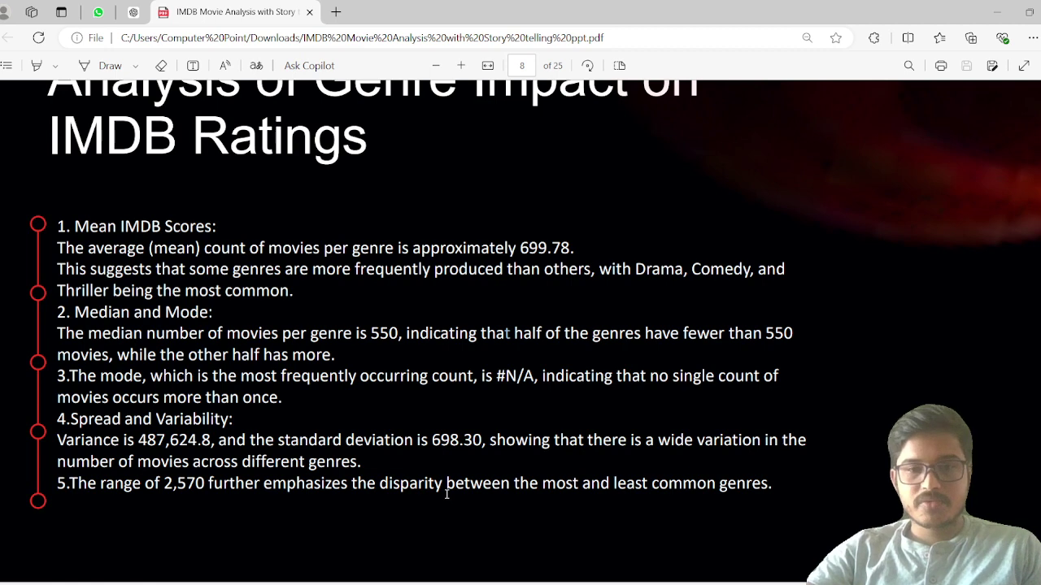
# Review the Movie Duration Analysis slide on page 9 with its scatter plot and trendline
pyautogui.scroll(-5, 447, 494)
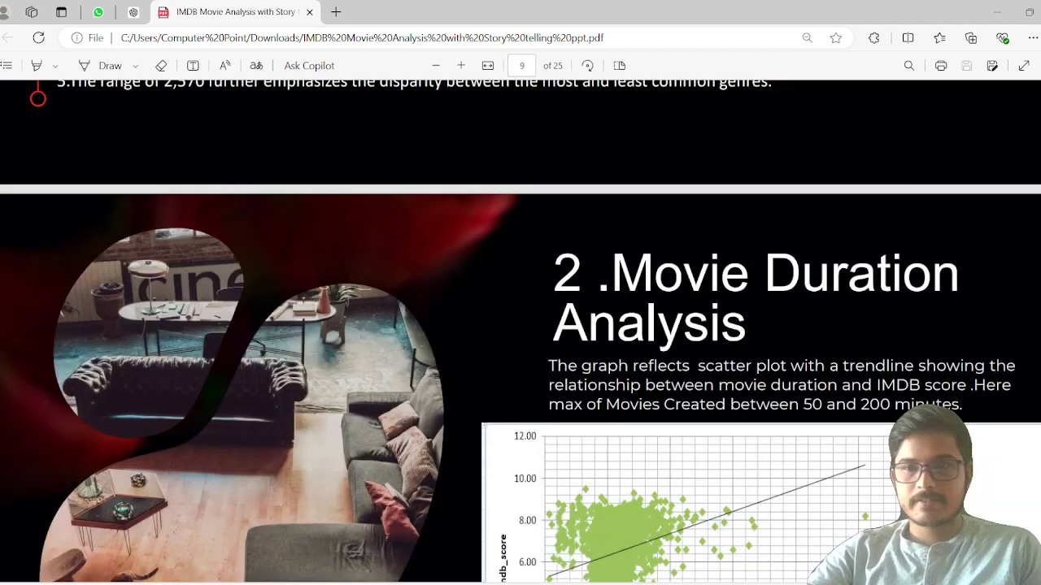
pyautogui.scroll(-2, 520, 332)
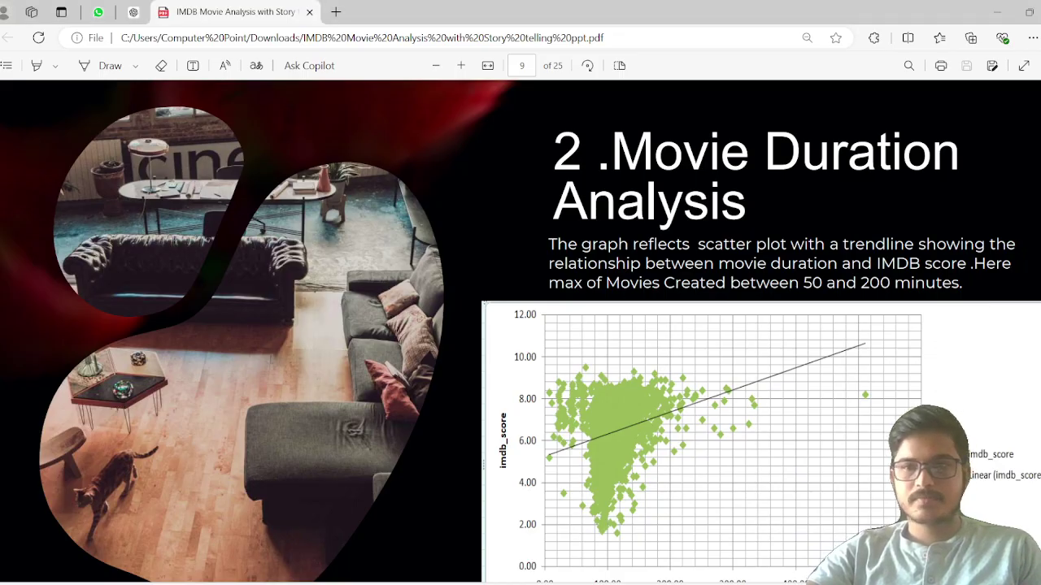
pyautogui.scroll(-2, 261, 300)
pyautogui.scroll(1, 261, 300)
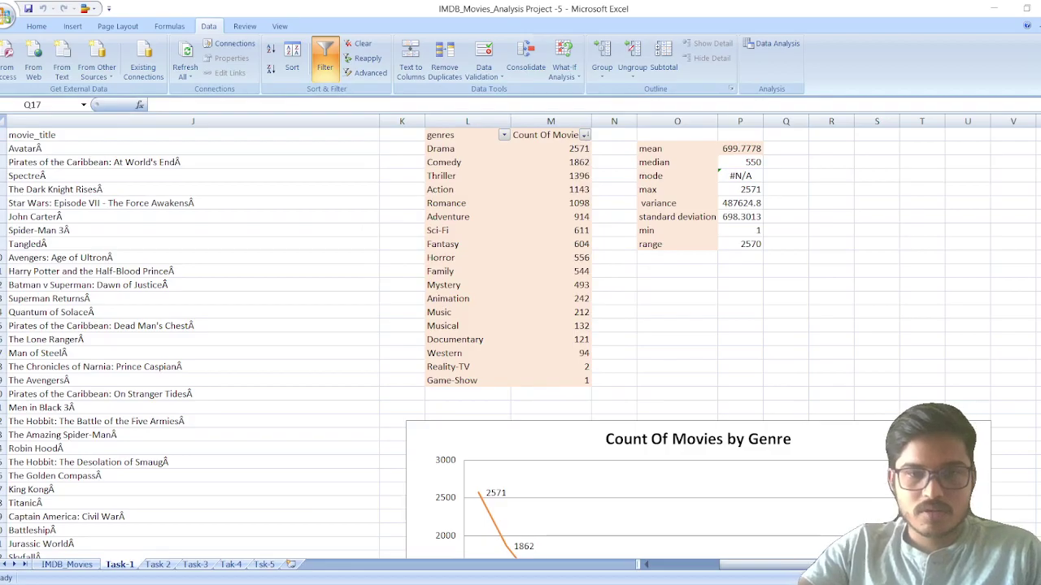
# Return to the Excel workbook, open the Task 2 sheet and review its duration and imdb_score columns
pyautogui.click(159, 566)
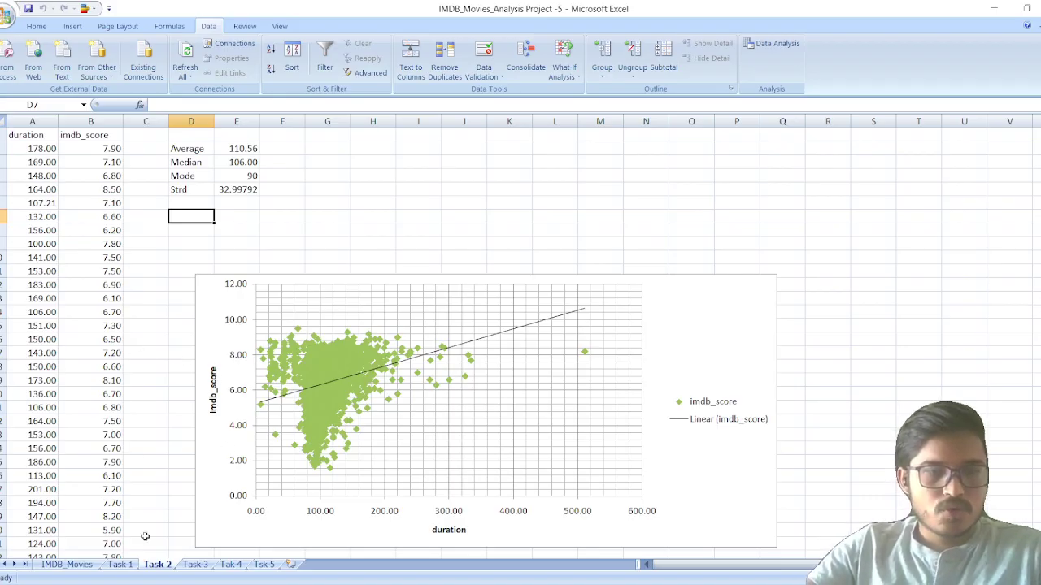
pyautogui.click(29, 121)
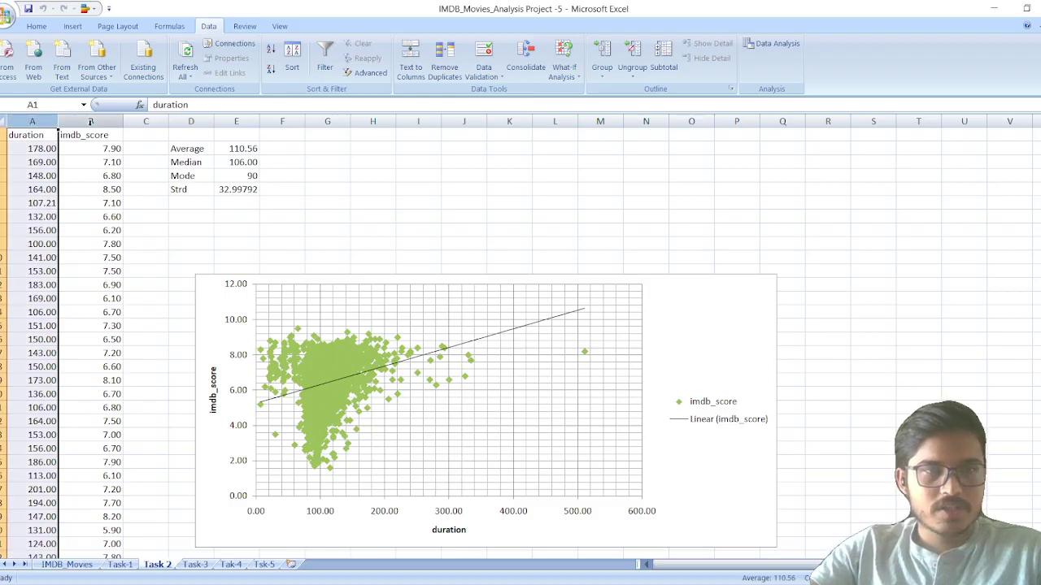
pyautogui.click(90, 121)
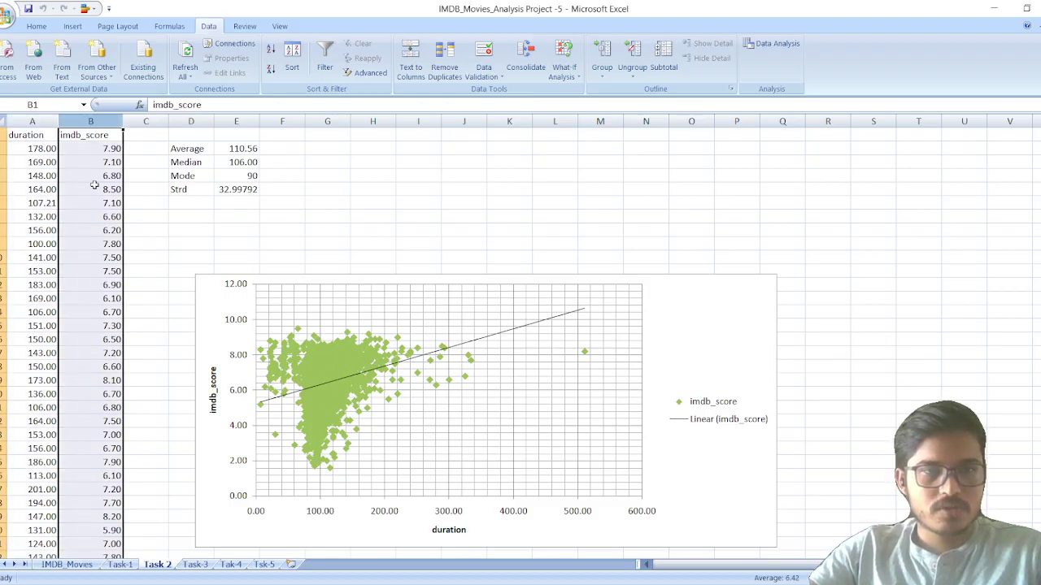
pyautogui.click(149, 204)
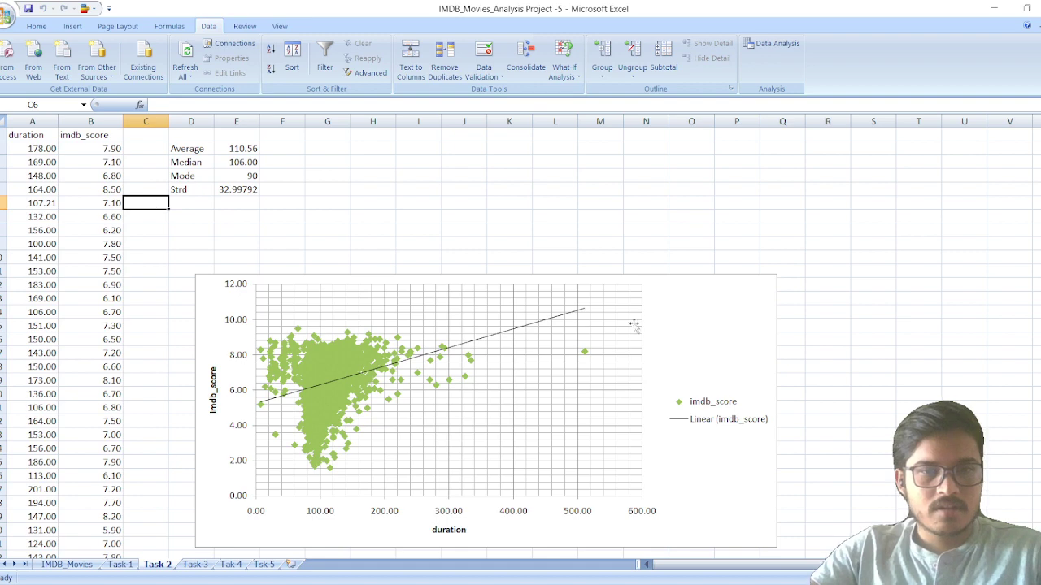
# Make the duration versus imdb_score scatter chart taller and move it up to just below the statistics table
pyautogui.click(754, 319)
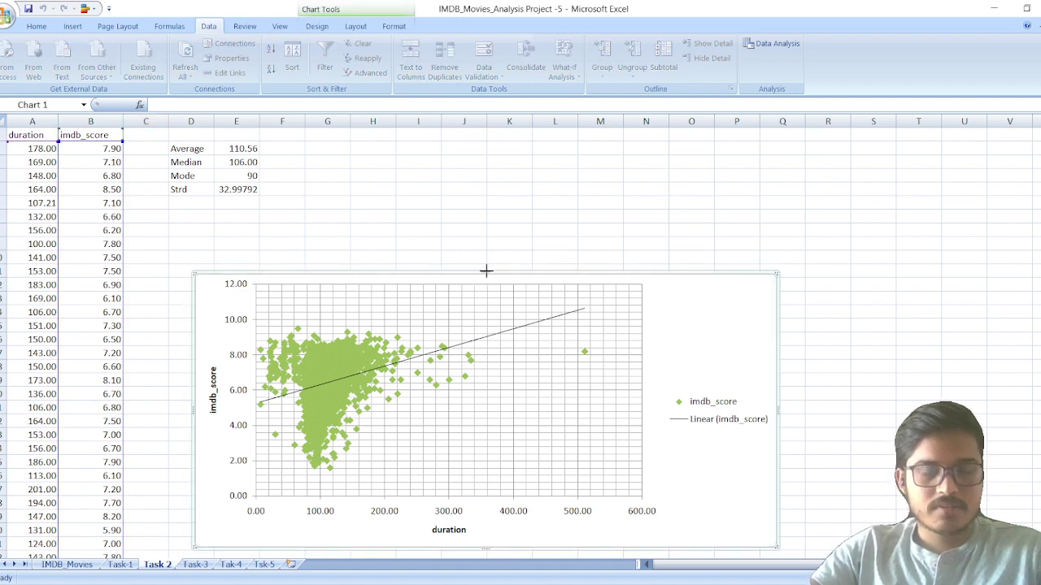
pyautogui.moveTo(485, 273); pyautogui.dragTo(485, 243)
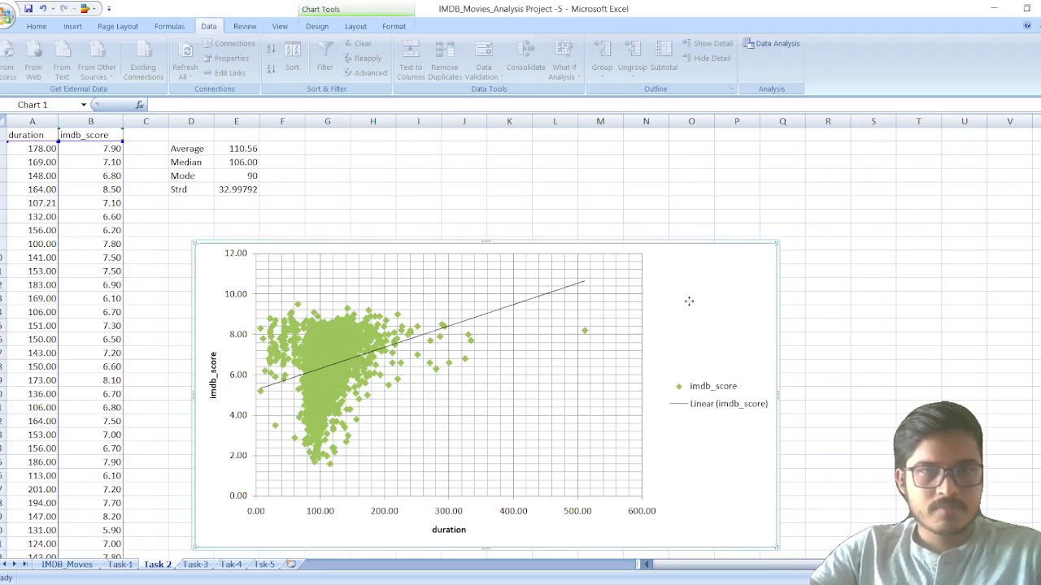
pyautogui.moveTo(689, 303); pyautogui.dragTo(689, 268)
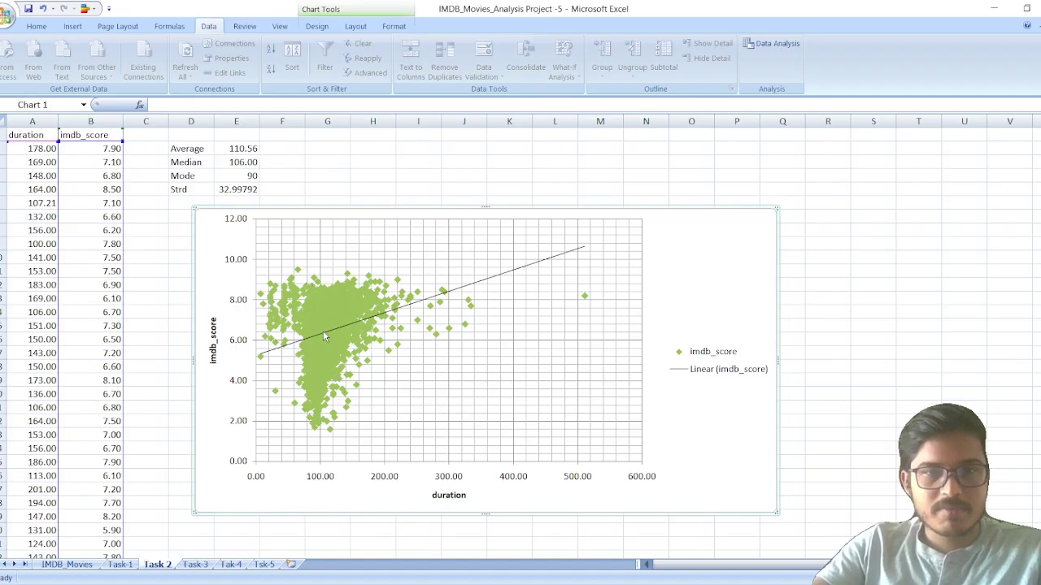
# Select the scatter chart's imdb_score series, and switch to the PDF presentation to read the Analysis of Movie Duration Impact on IMDB Ratings slide on page 10
pyautogui.click(336, 348)
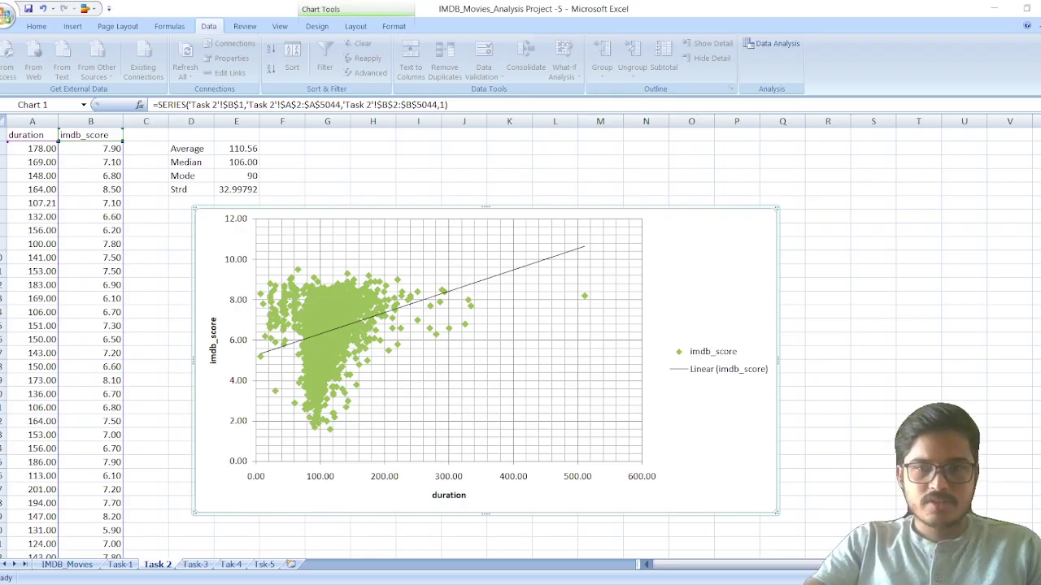
pyautogui.hotkey('alt', 'Tab')
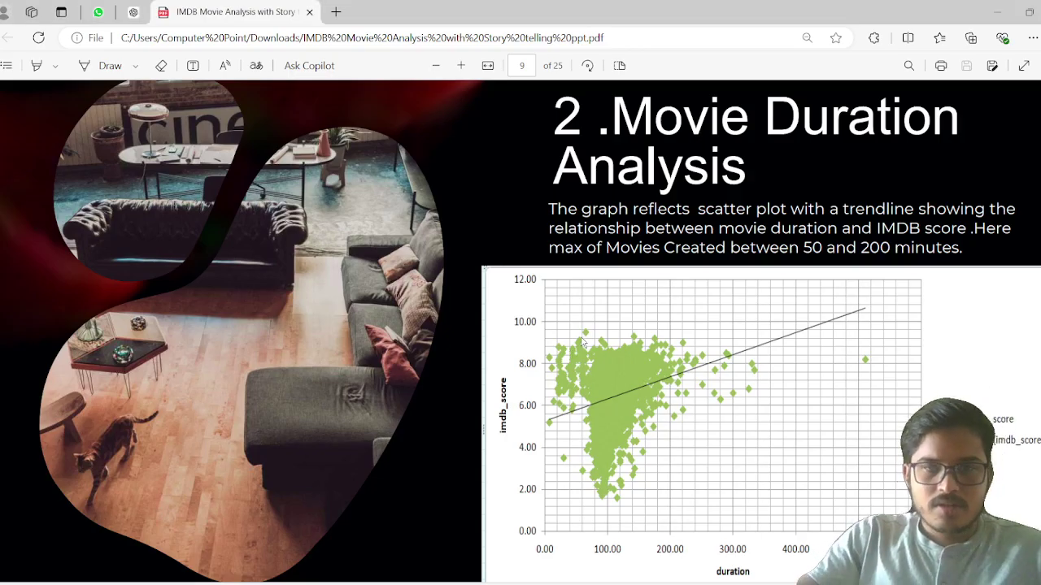
pyautogui.scroll(-5, 700, 248)
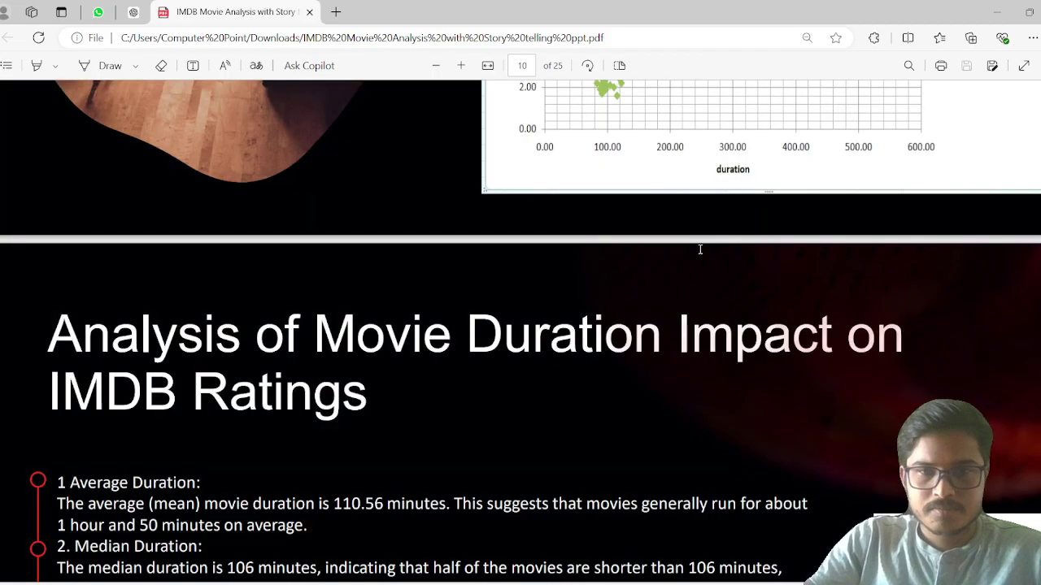
pyautogui.scroll(-2, 521, 330)
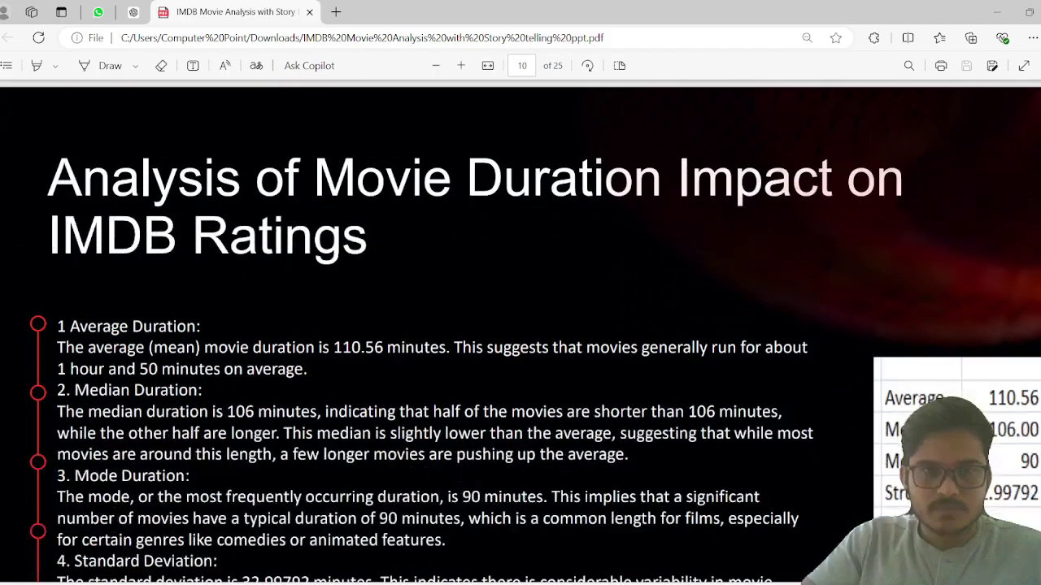
pyautogui.scroll(-1, 520, 331)
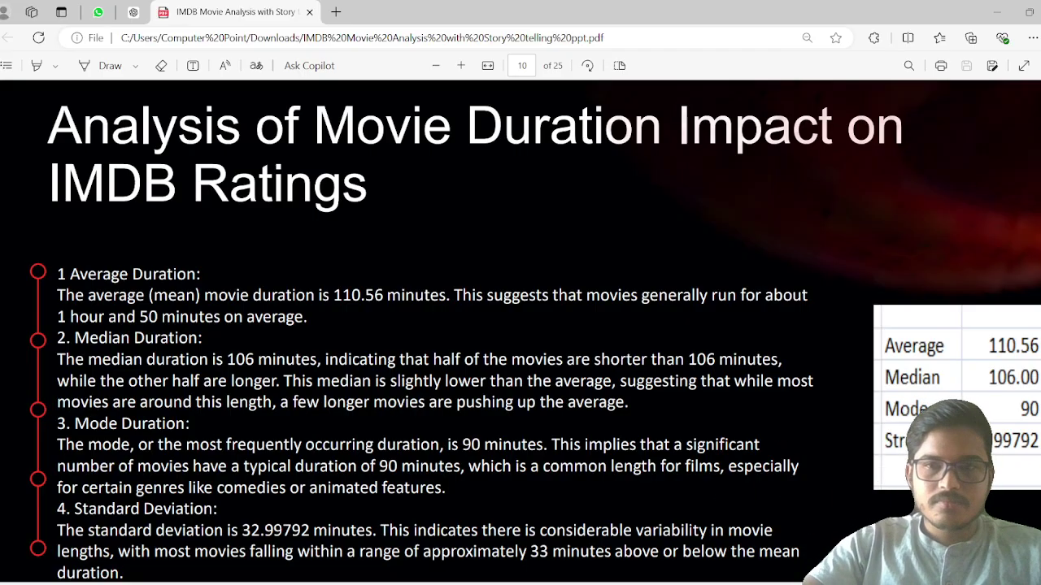
pyautogui.scroll(-4, 520, 325)
pyautogui.scroll(2, 520, 325)
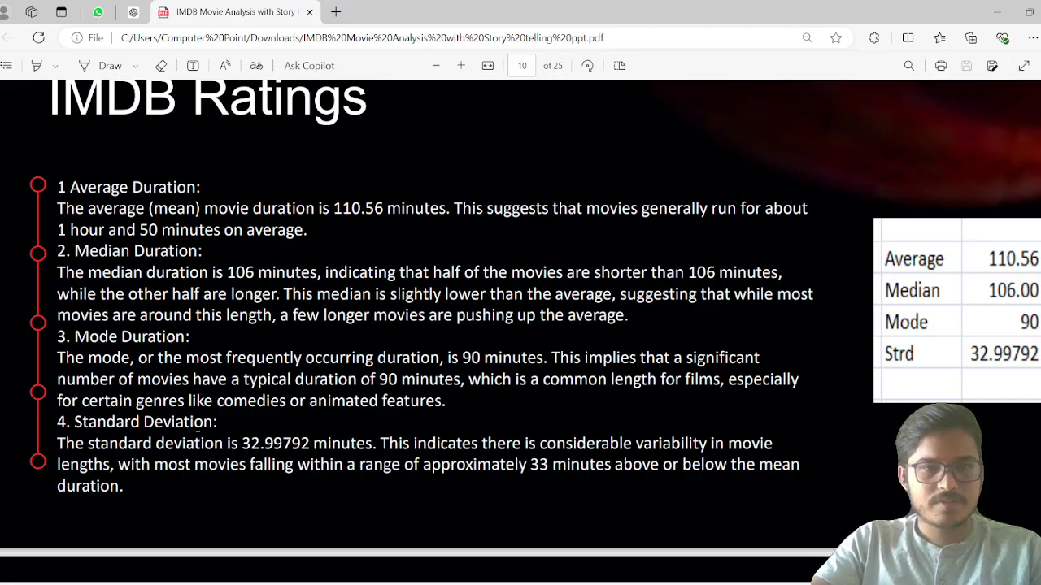
# Review the Language Analysis slide on page 11, comparing its language statistics table with the English and French summaries
pyautogui.scroll(-5, 199, 437)
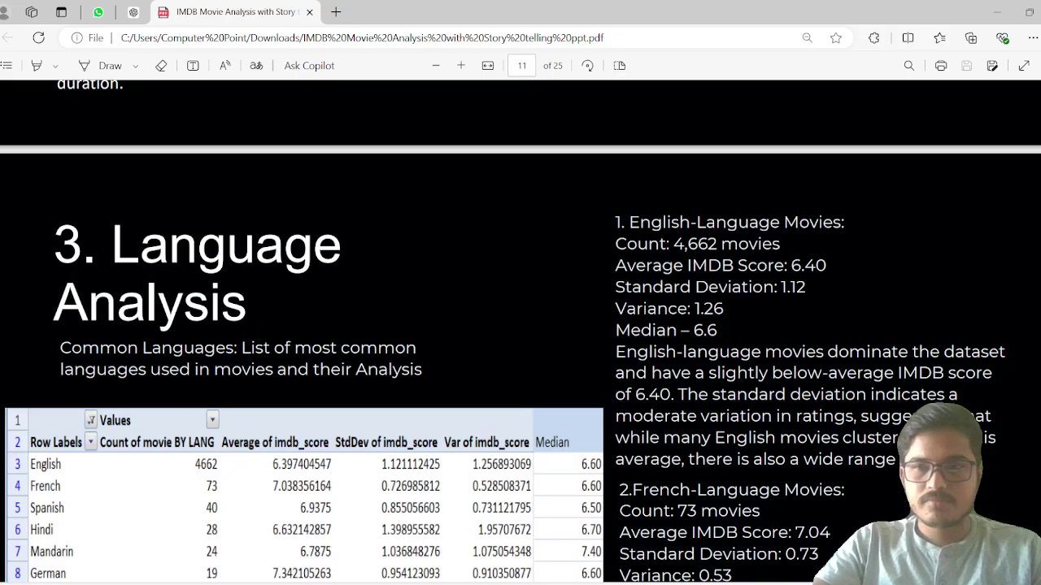
pyautogui.scroll(-2, 520, 332)
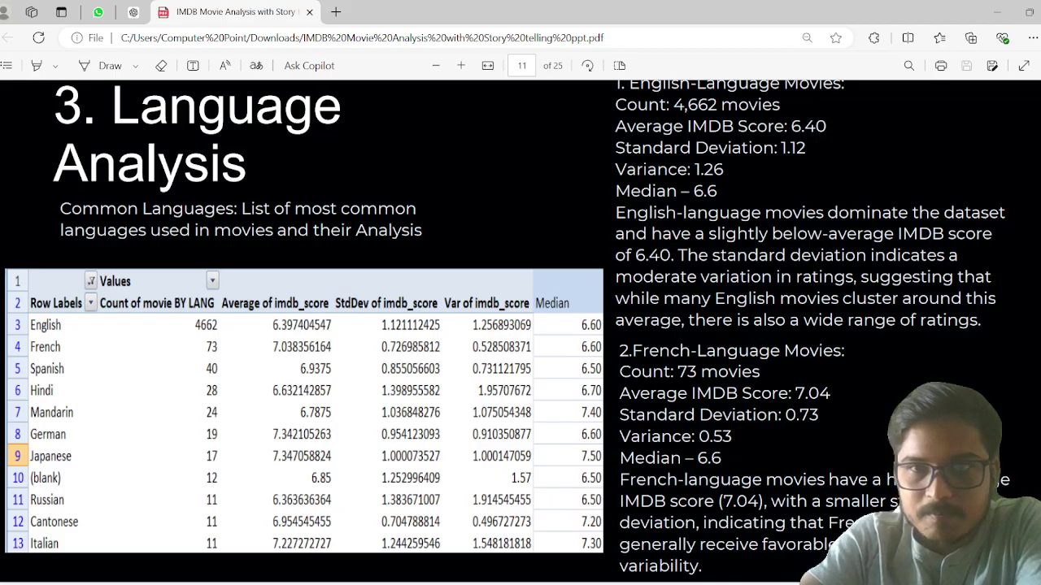
pyautogui.scroll(1, 505, 332)
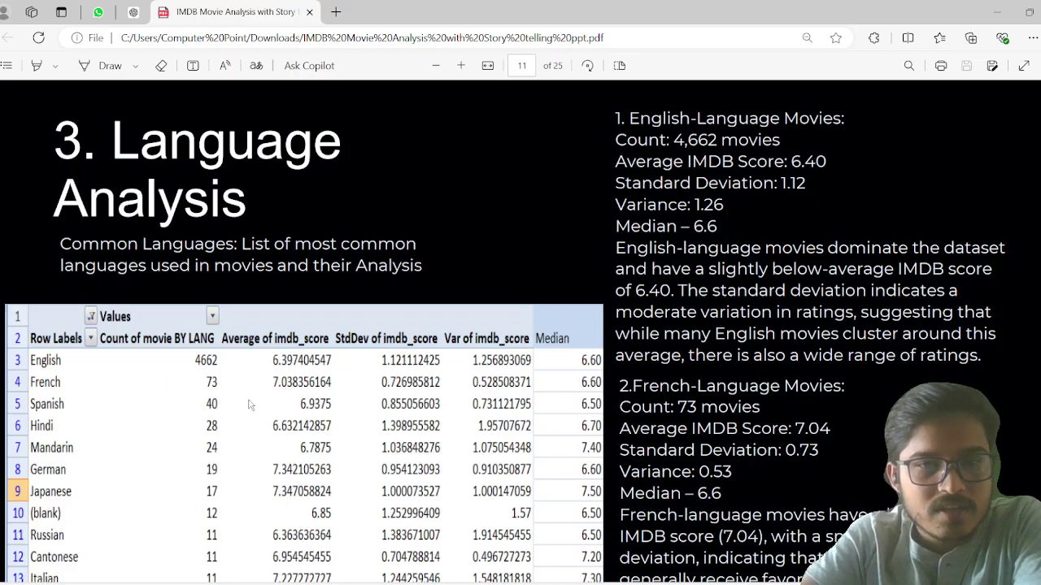
pyautogui.scroll(-1, 113, 323)
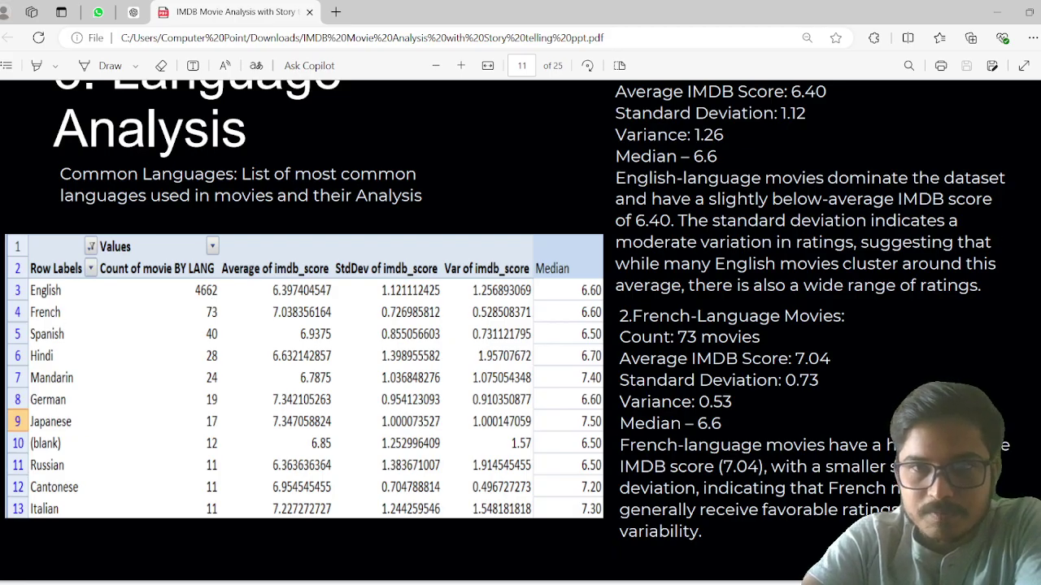
pyautogui.scroll(1, 520, 325)
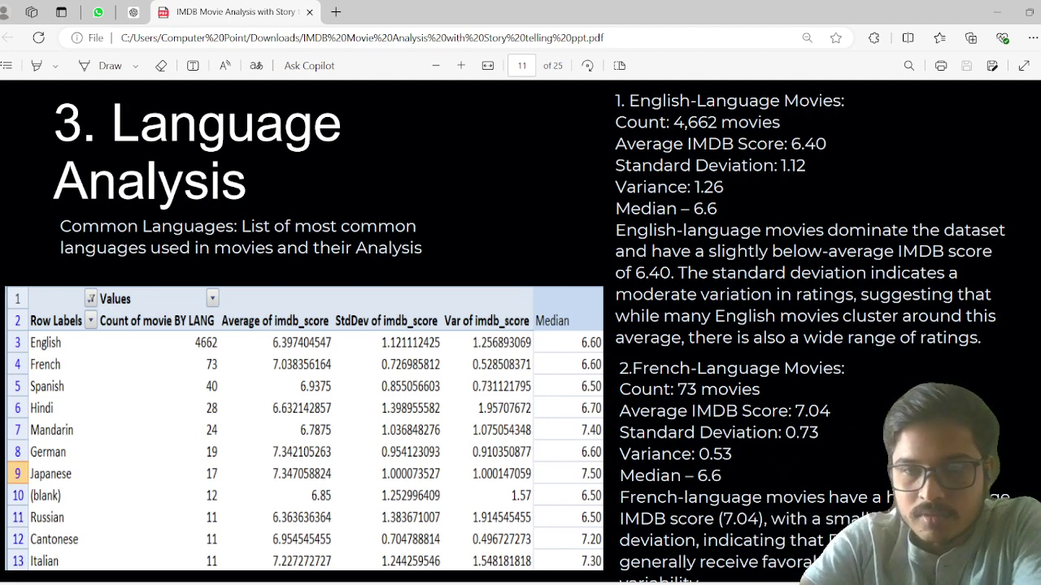
pyautogui.scroll(-2, 520, 326)
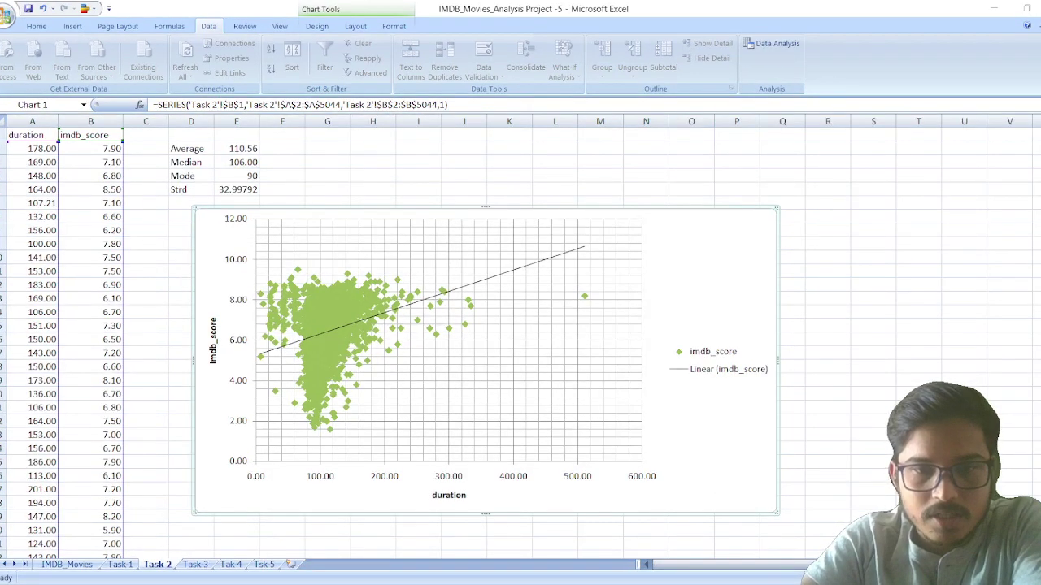
# Return to the Excel workbook, open the Task-3 sheet and look over its language pivot table from start to end
pyautogui.click(195, 564)
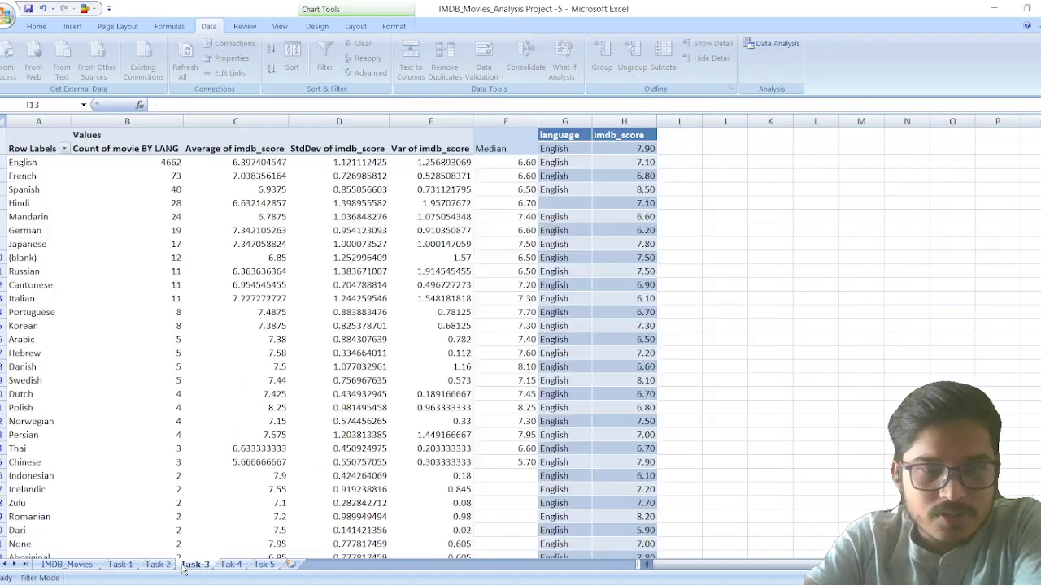
pyautogui.click(742, 394)
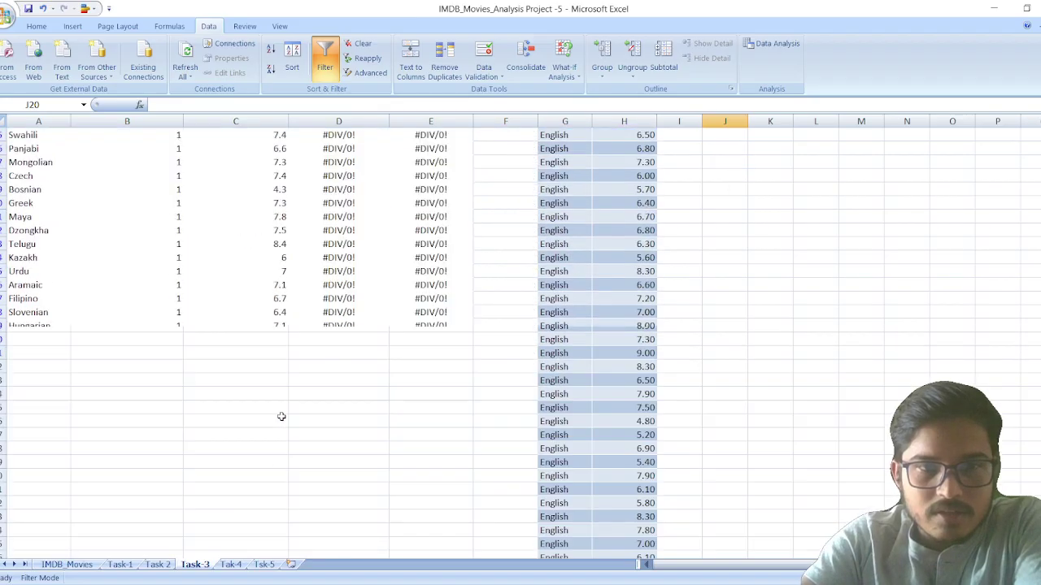
pyautogui.scroll(-15, 281, 416)
pyautogui.scroll(15, 281, 416)
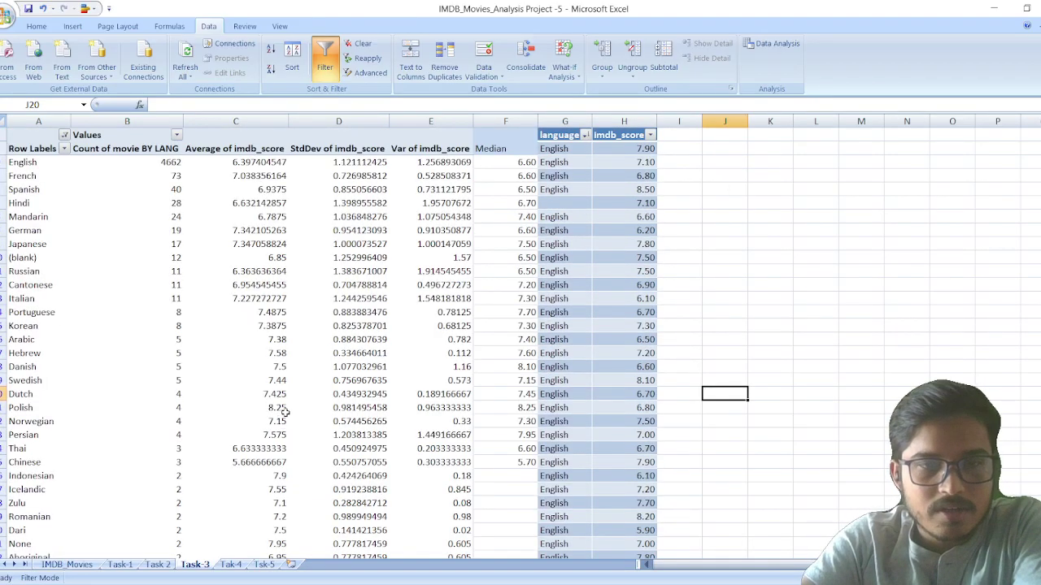
pyautogui.click(283, 410)
pyautogui.click(834, 295)
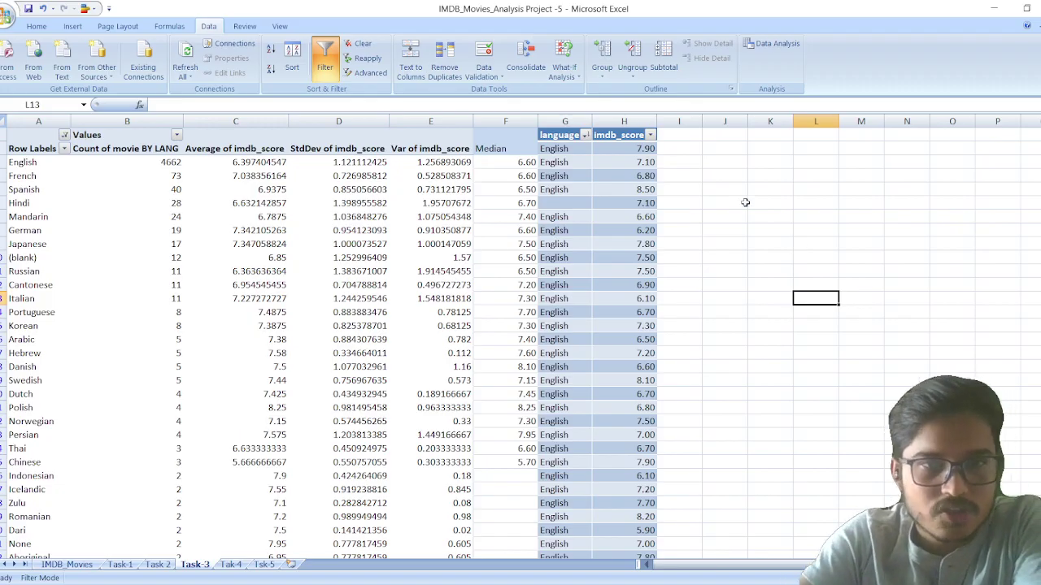
# Inspect the French row's movie count, average, standard deviation and variance, and the MEDIAN formula in the English row
pyautogui.click(4, 166)
pyautogui.click(157, 175)
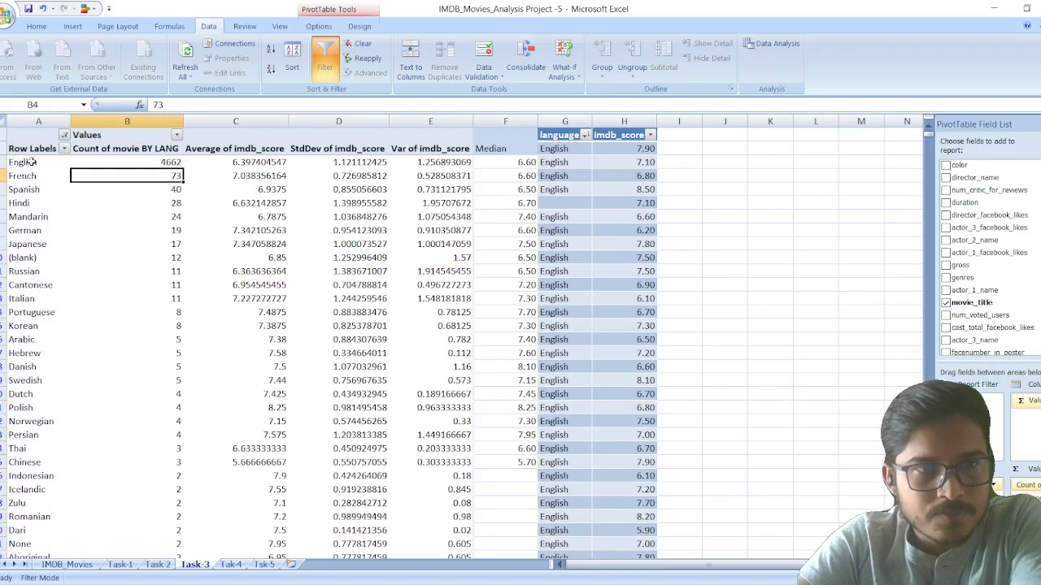
pyautogui.click(247, 174)
pyautogui.click(317, 172)
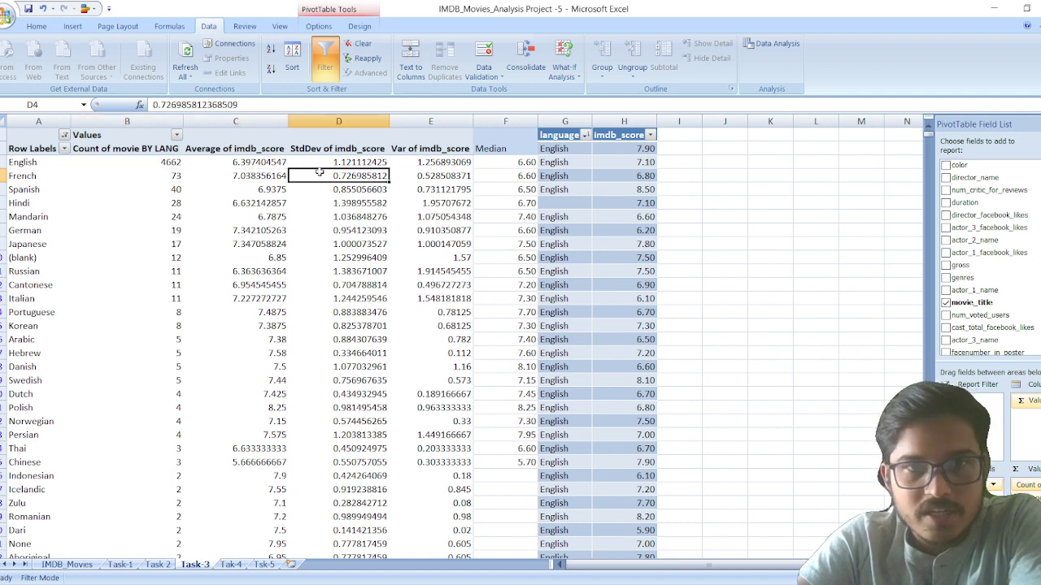
pyautogui.click(431, 177)
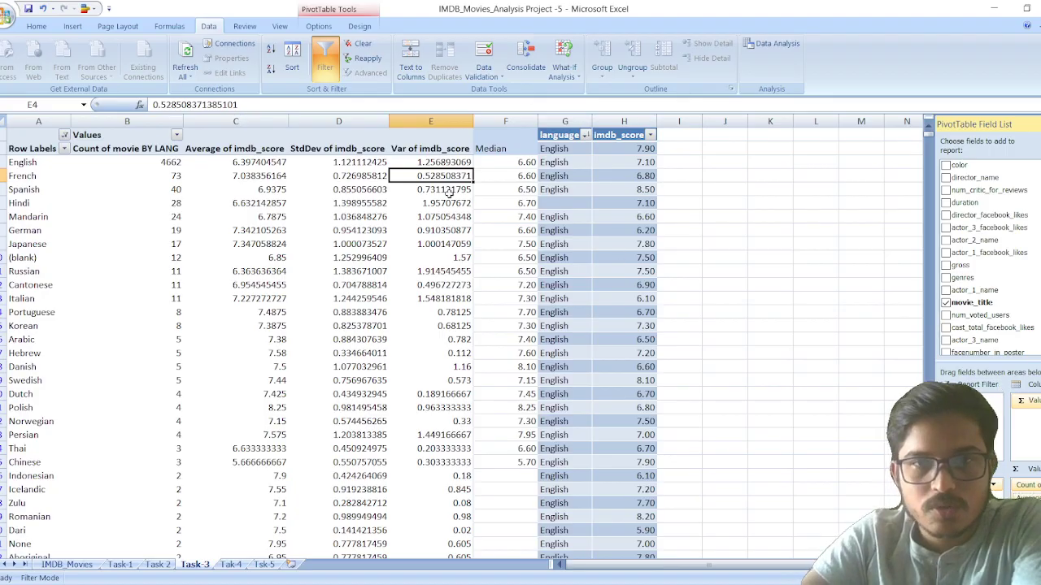
pyautogui.click(513, 165)
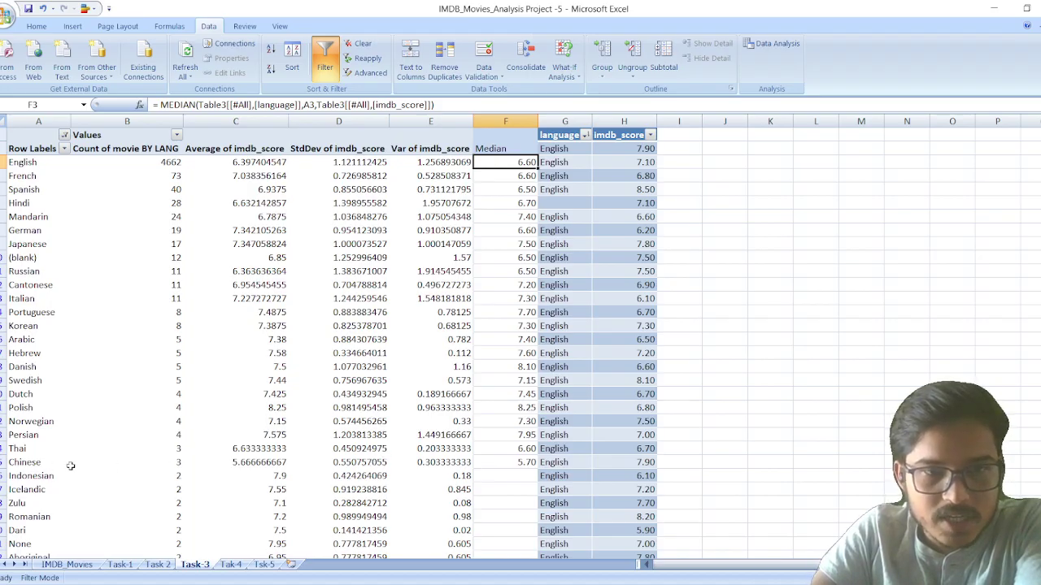
# Examine the rest of the language list in the Task-3 pivot table, including the languages with very few movies
pyautogui.scroll(-6, 234, 465)
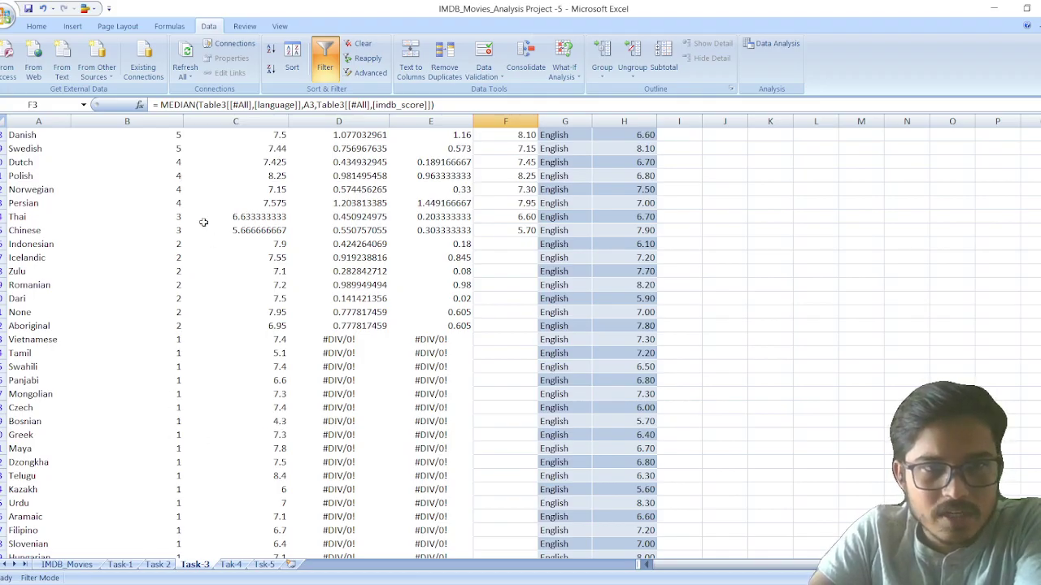
pyautogui.scroll(6, 356, 317)
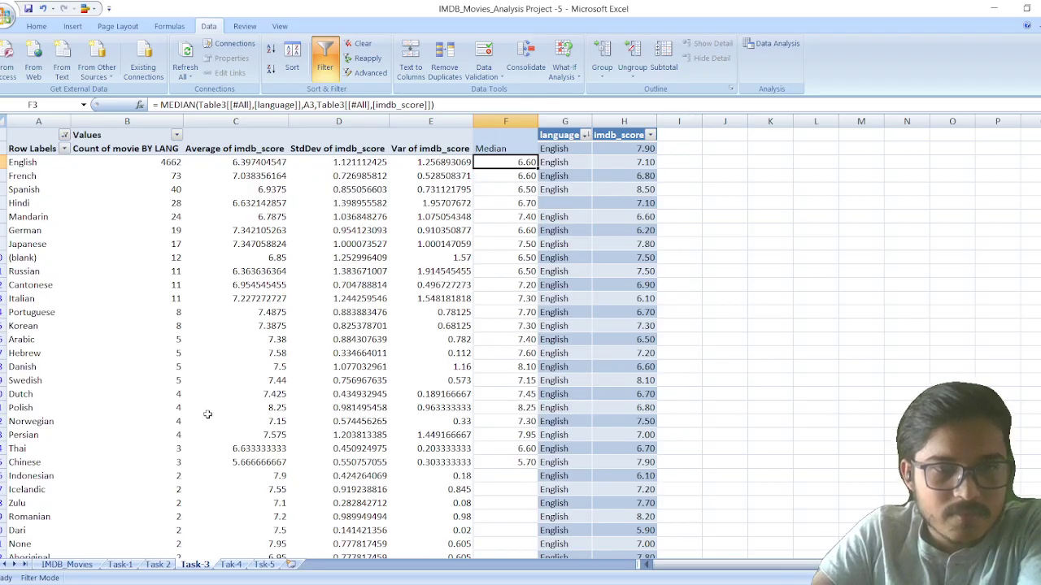
pyautogui.scroll(-6, 207, 415)
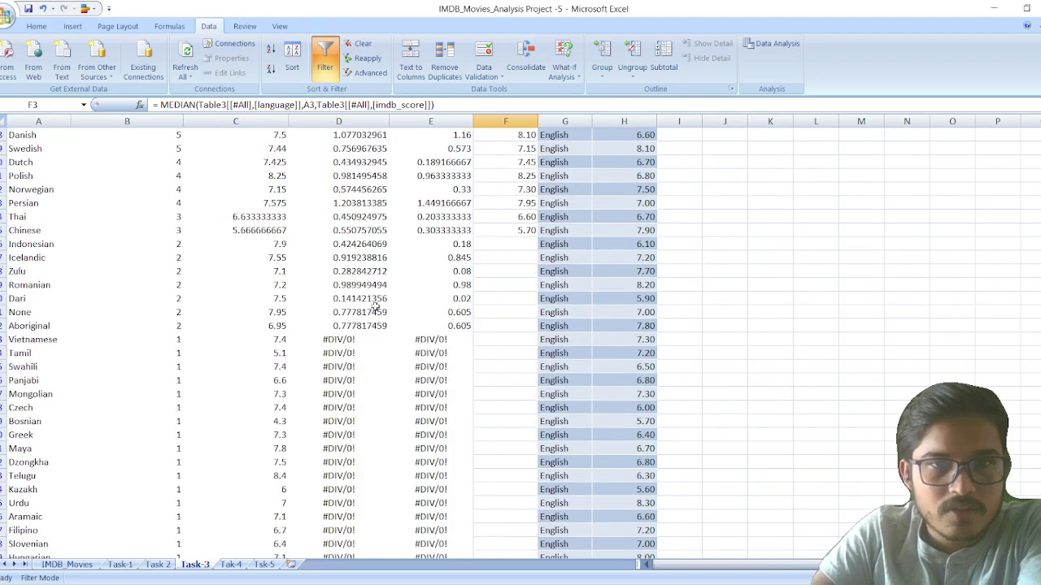
pyautogui.scroll(6, 386, 325)
pyautogui.scroll(-6, 458, 177)
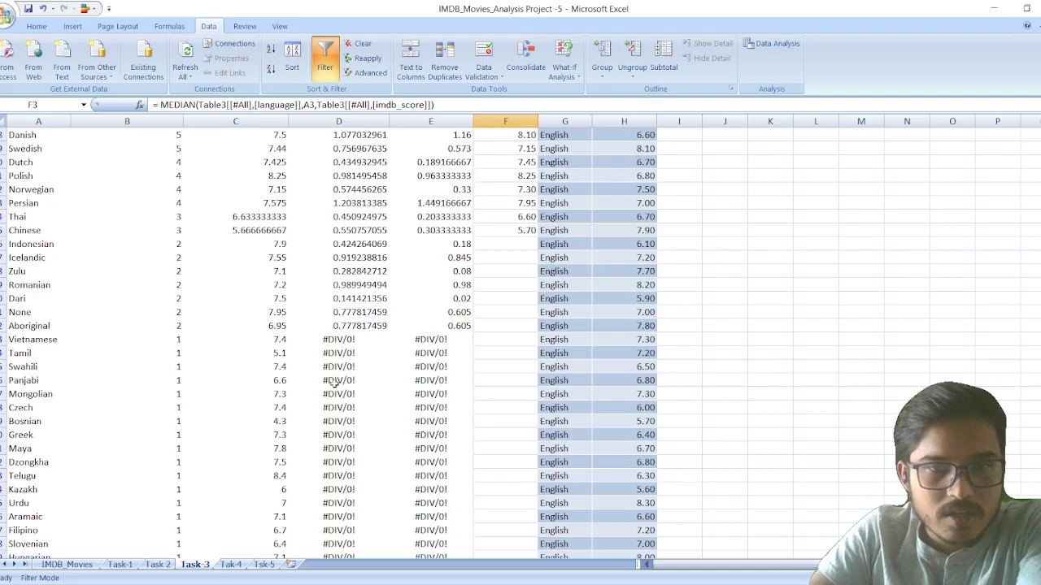
pyautogui.scroll(6, 182, 393)
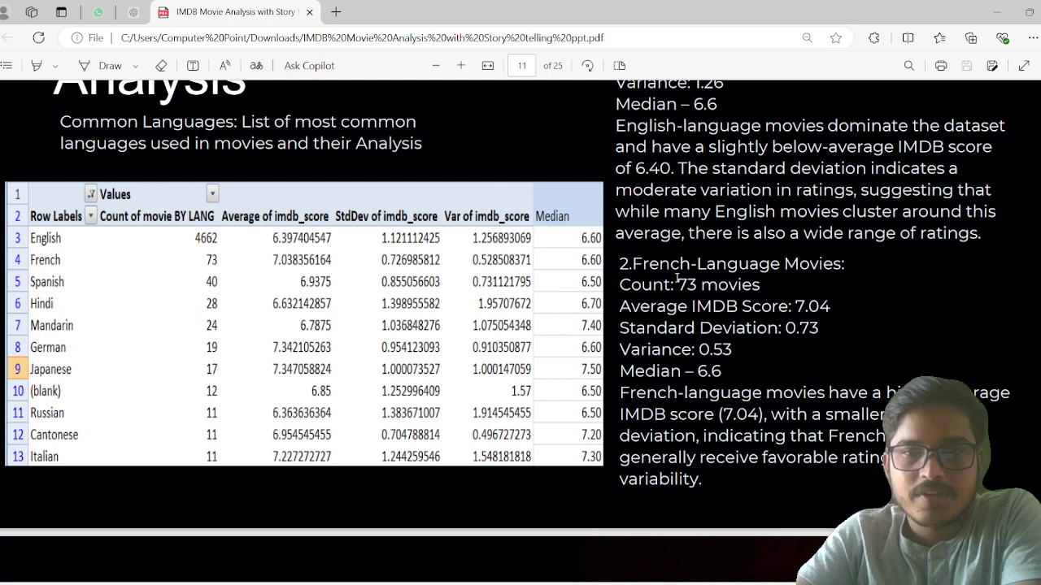
# In the PDF presentation, review the French-language movie summary on page 11 and the Spanish and Hindi summaries on page 12
pyautogui.moveTo(677, 284); pyautogui.dragTo(779, 285)
pyautogui.click(779, 285)
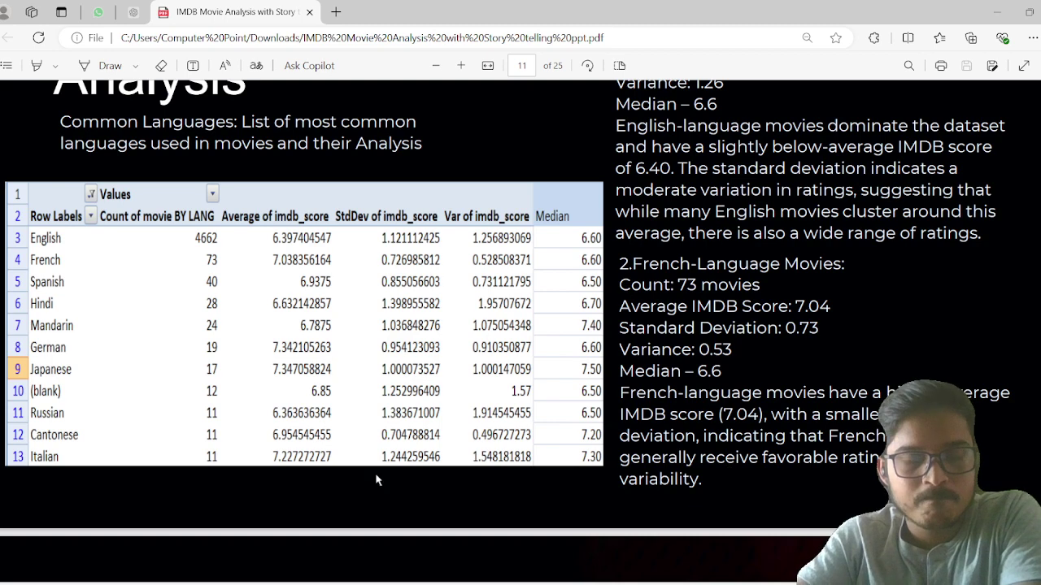
pyautogui.scroll(-5, 648, 448)
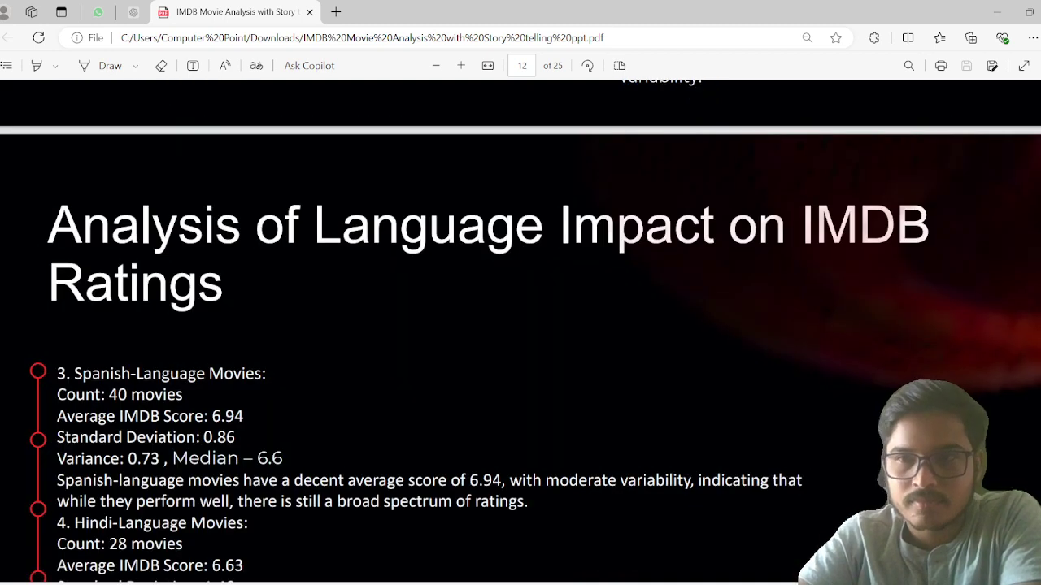
pyautogui.scroll(-2, 520, 326)
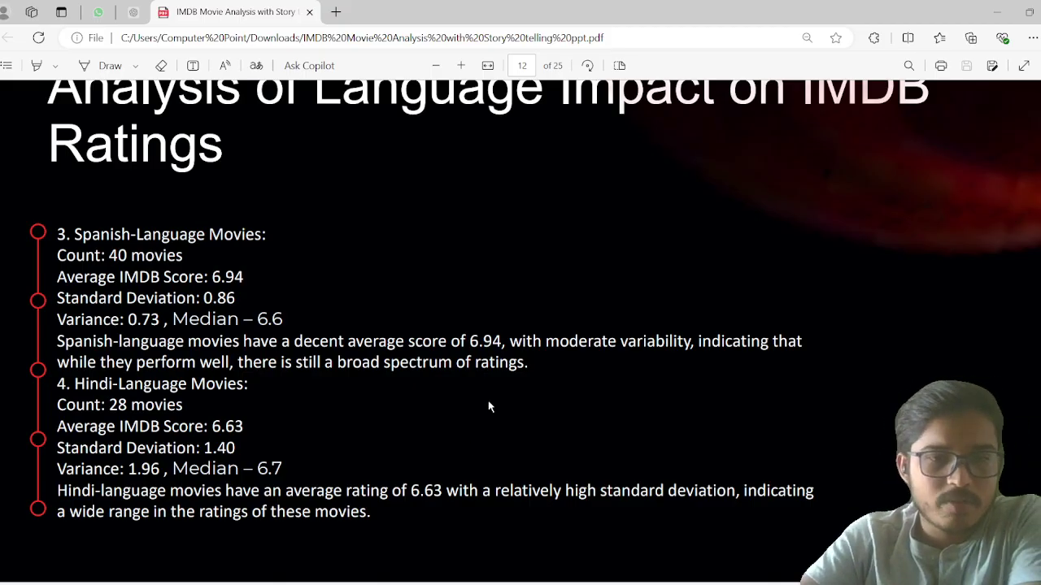
# Read the Mandarin and German movie summaries on page 13 and the Russian and Cantonese summaries on page 14
pyautogui.scroll(-5, 393, 426)
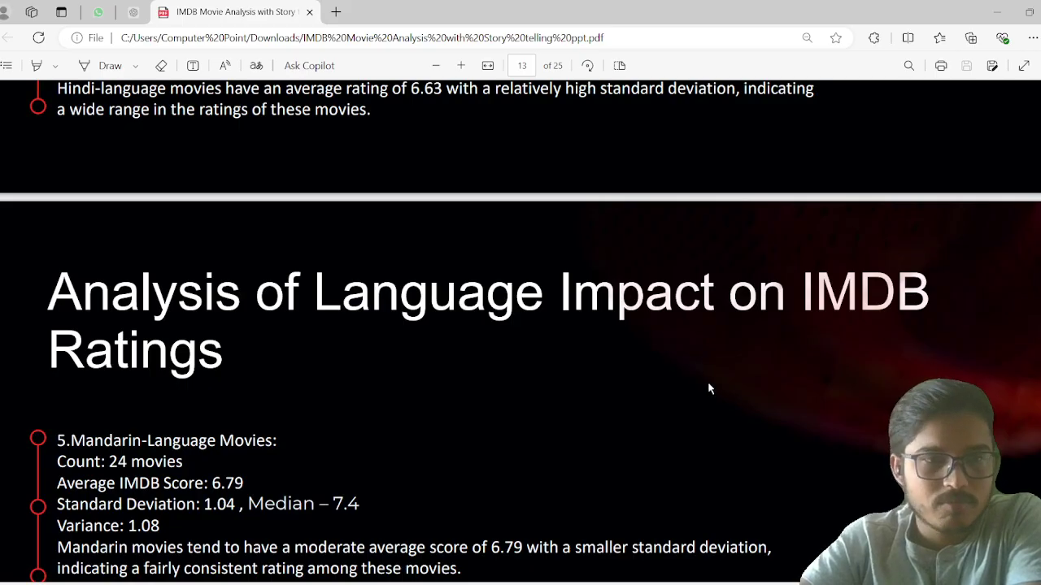
pyautogui.scroll(-3, 520, 332)
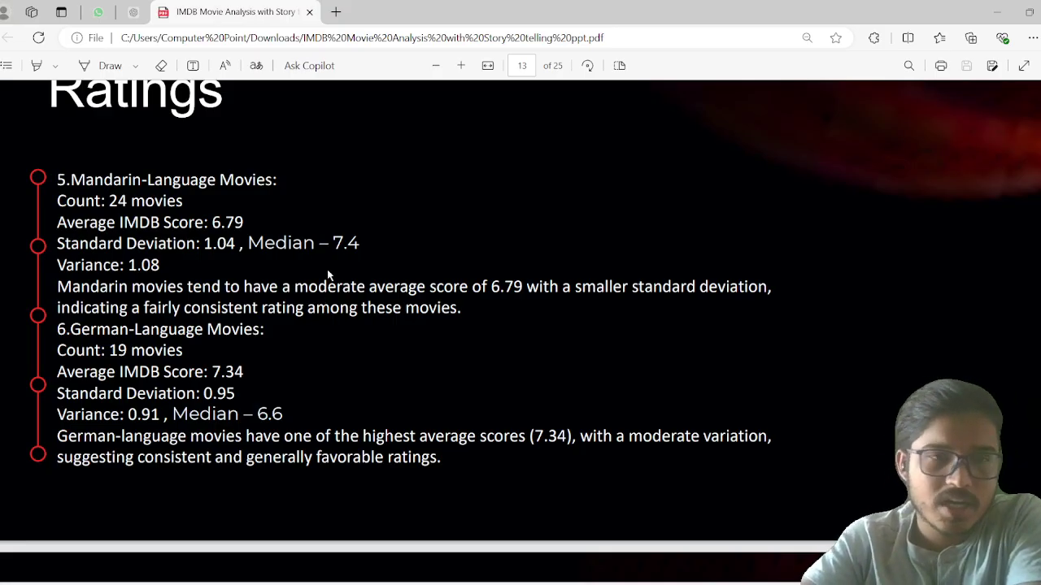
pyautogui.scroll(-5, 328, 275)
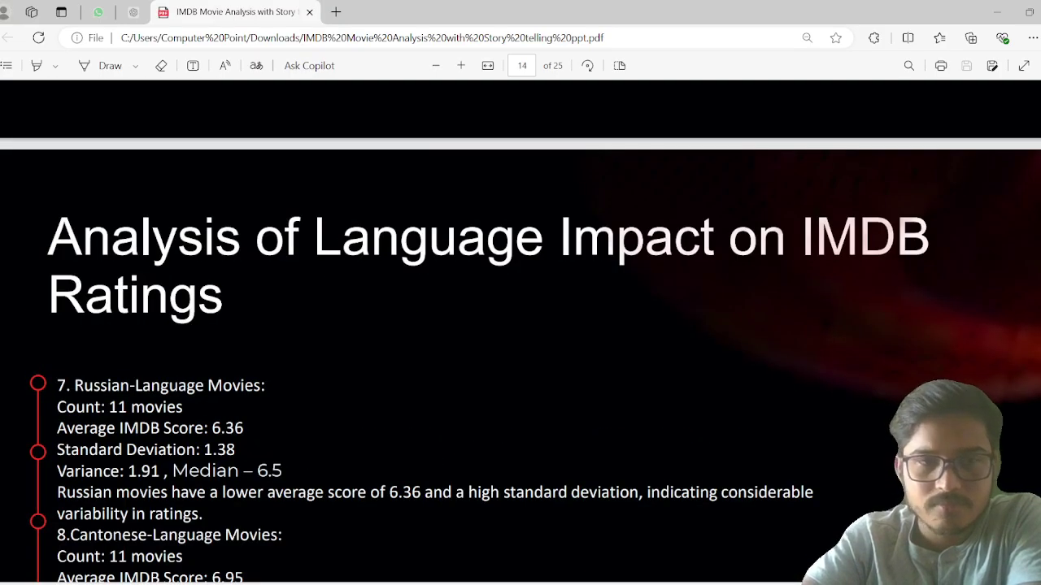
pyautogui.scroll(-1, 680, 333)
pyautogui.scroll(-1, 1014, 304)
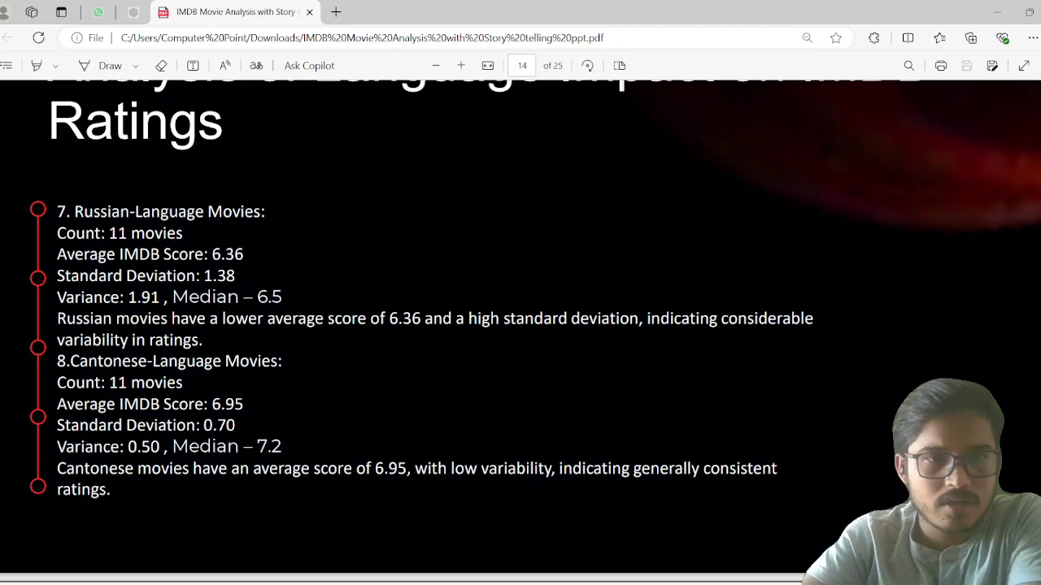
pyautogui.scroll(1, 520, 330)
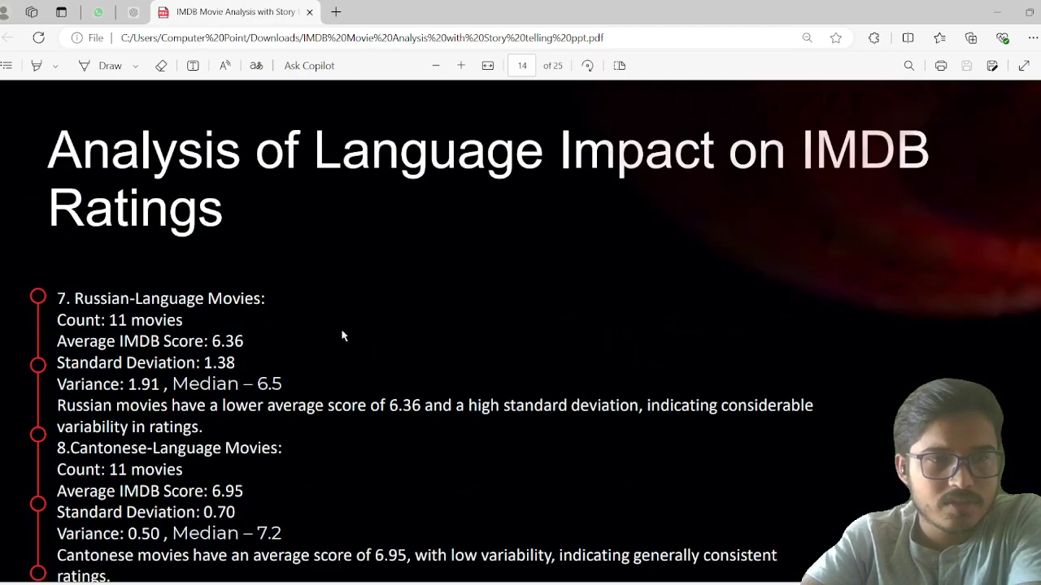
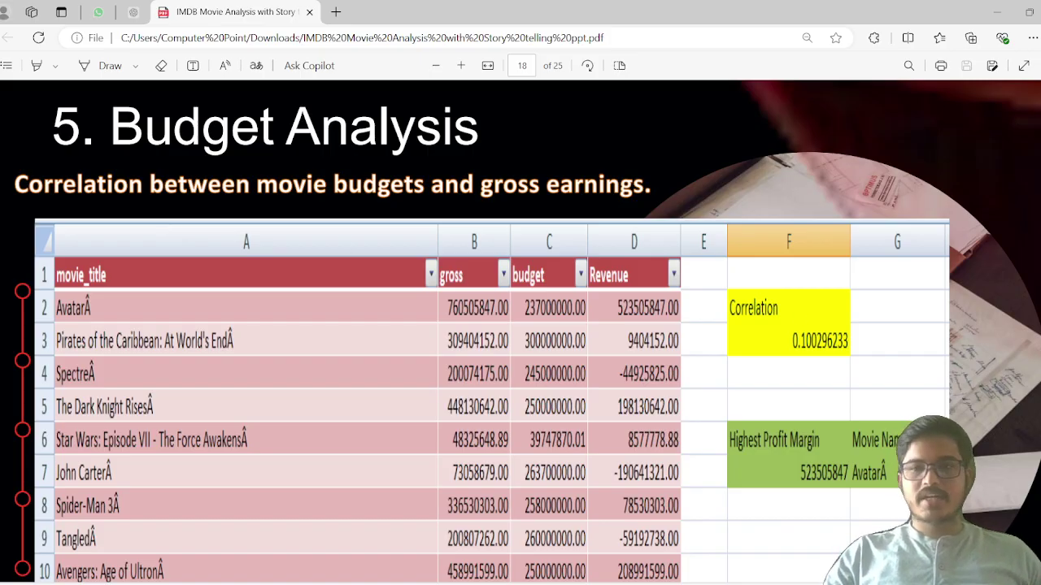
# Review the Budget Analysis slide on page 18 with its table of movie budgets and gross earnings
pyautogui.scroll(-2, 773, 213)
pyautogui.scroll(1, 773, 213)
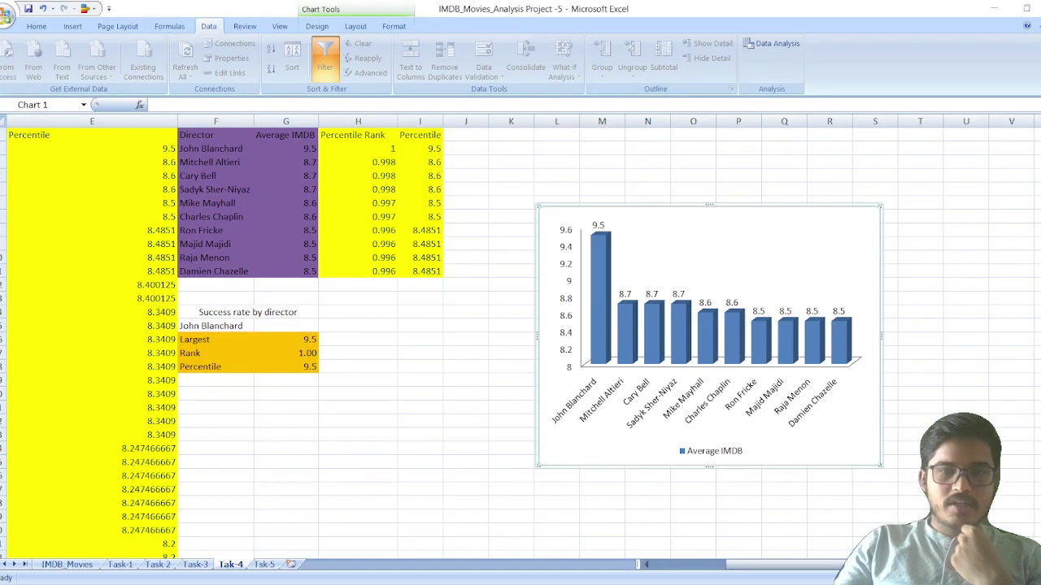
# On the Tsk-5 sheet, inspect the movie table and the gross-minus-budget formulas in the Revenue column for Avatar and Jurassic World
pyautogui.click(582, 402)
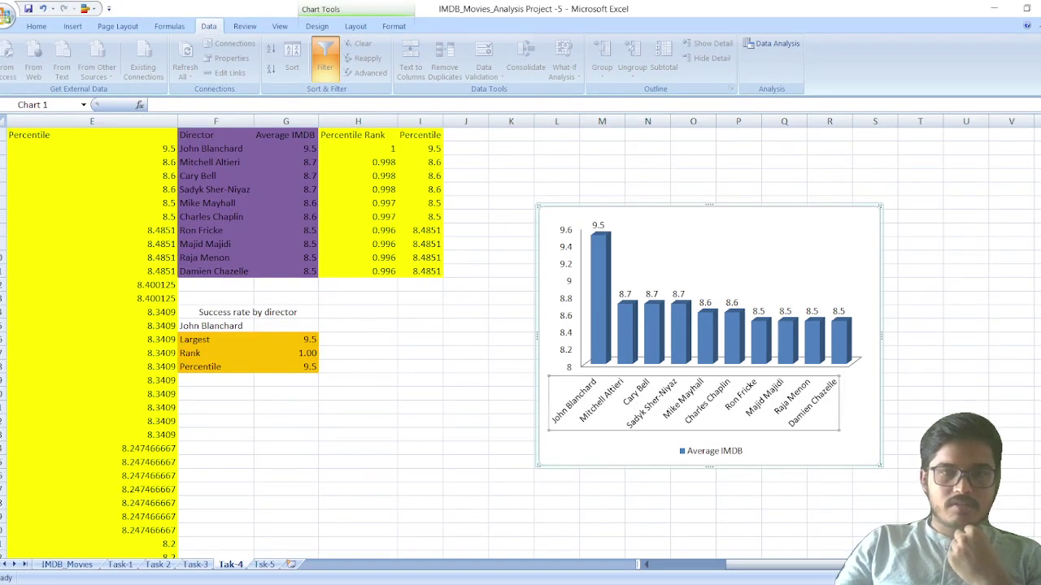
pyautogui.click(264, 564)
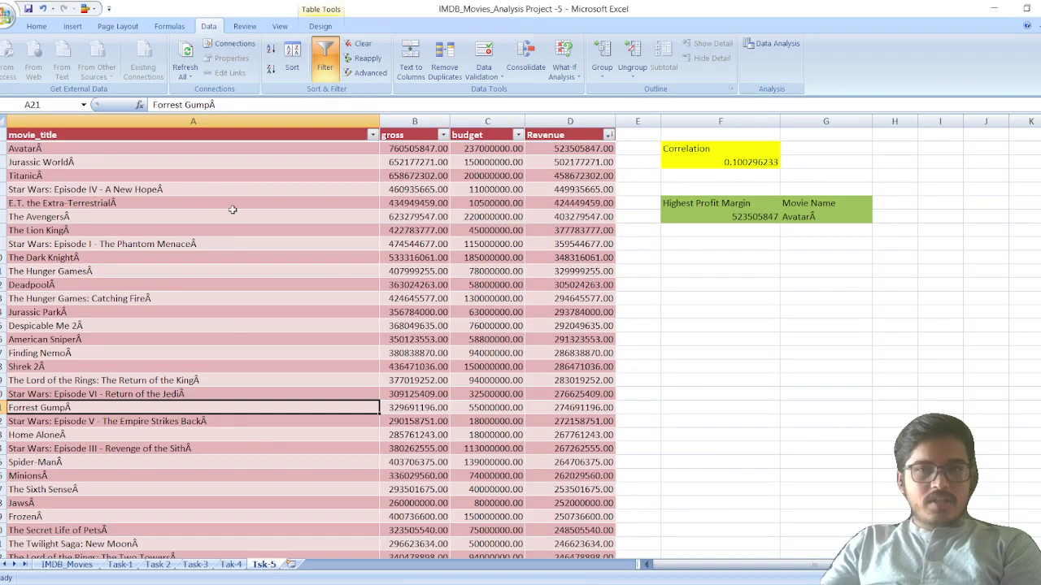
pyautogui.click(138, 189)
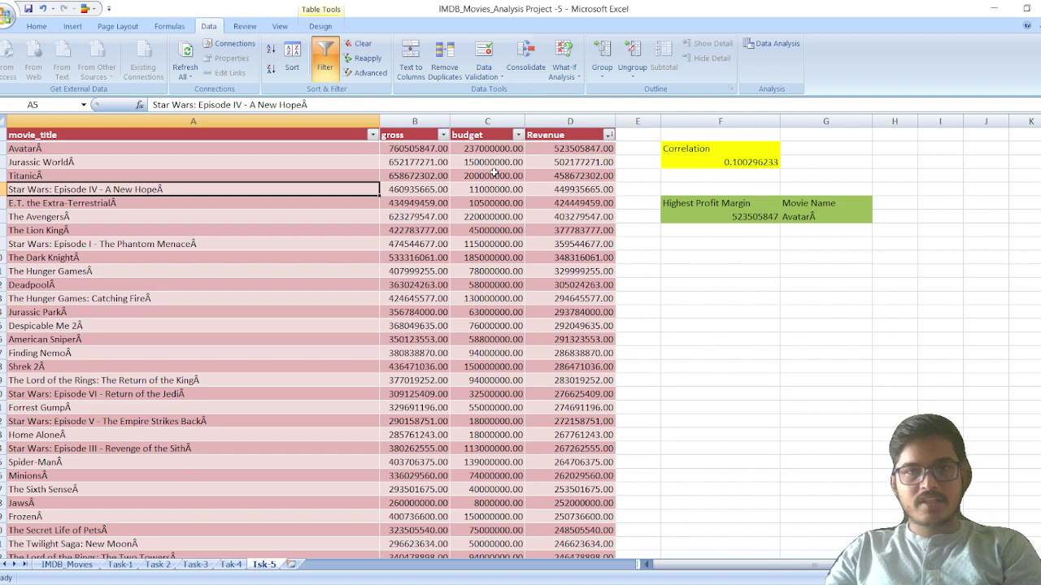
pyautogui.click(553, 149)
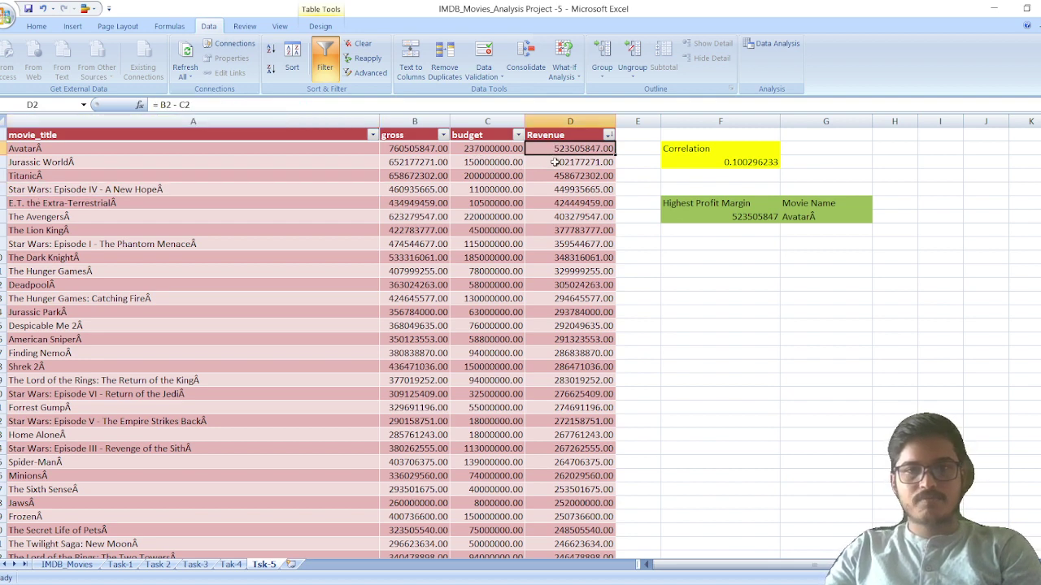
pyautogui.click(559, 162)
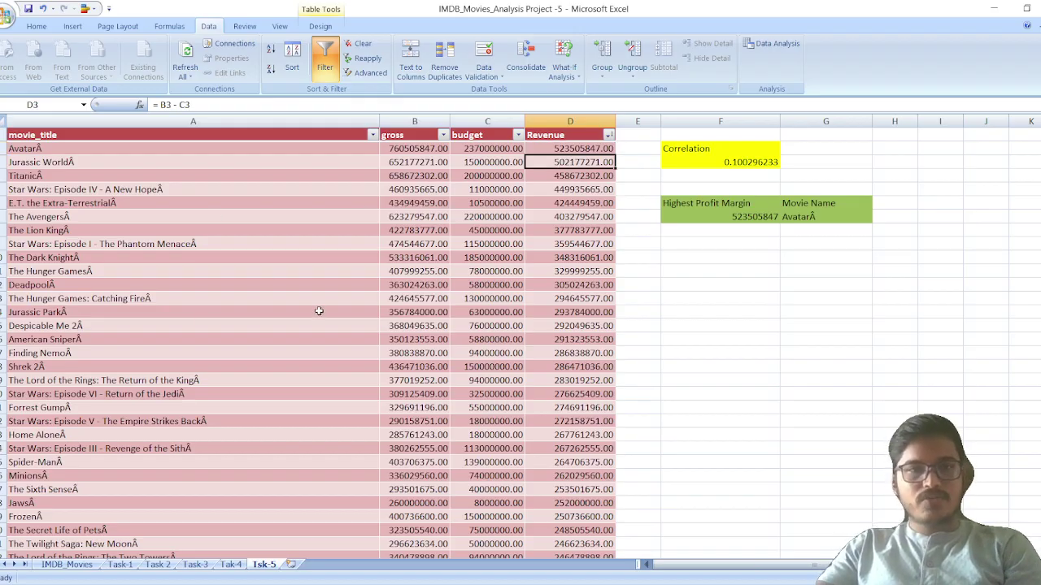
# Look through the movie list sorted by revenue further down the Tsk-5 table and return to its first rows
pyautogui.scroll(-20, 319, 311)
pyautogui.scroll(20, 318, 311)
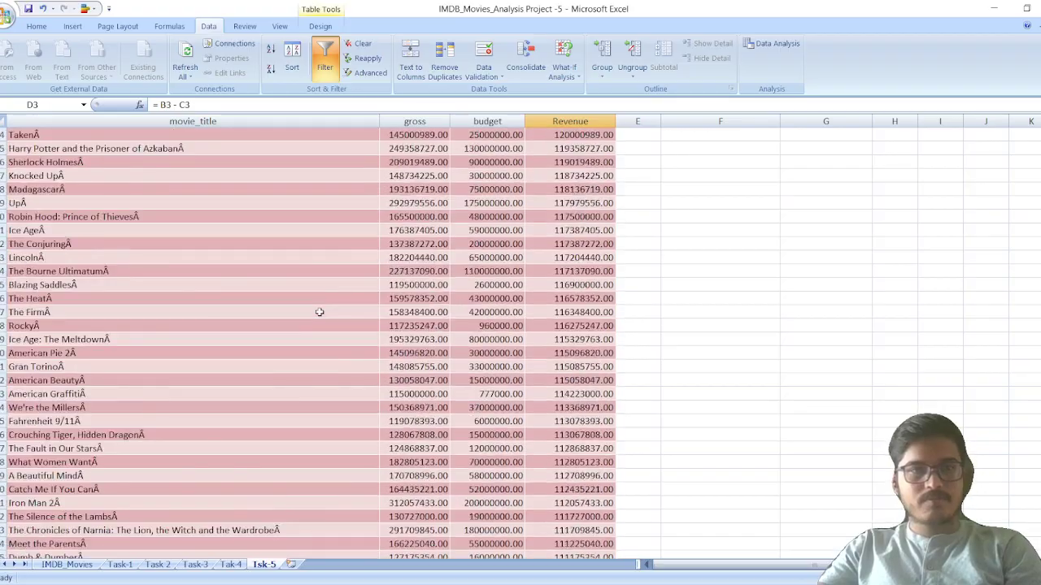
pyautogui.scroll(-20, 319, 312)
pyautogui.scroll(-20, 318, 313)
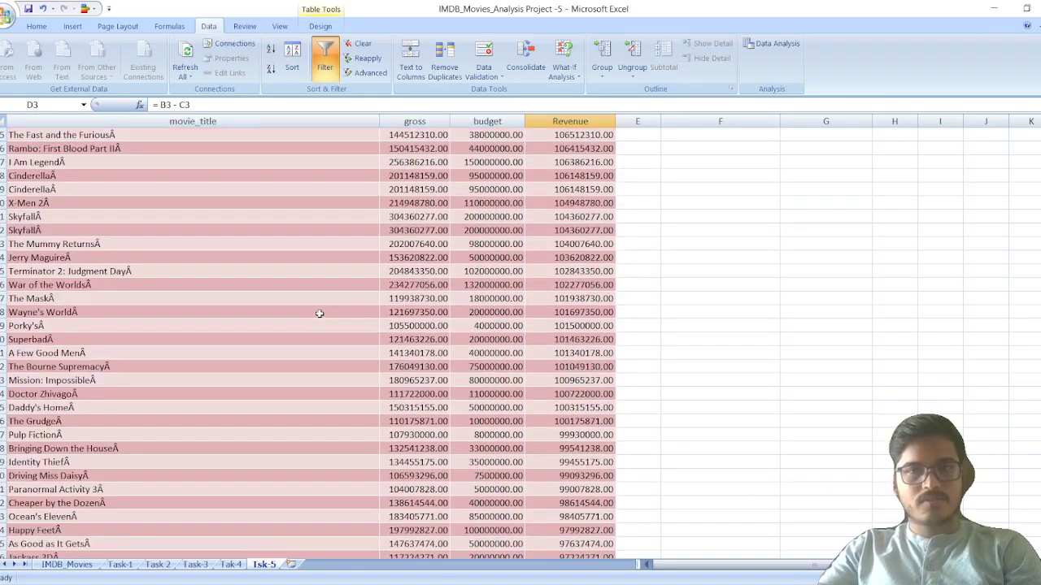
pyautogui.scroll(20, 319, 313)
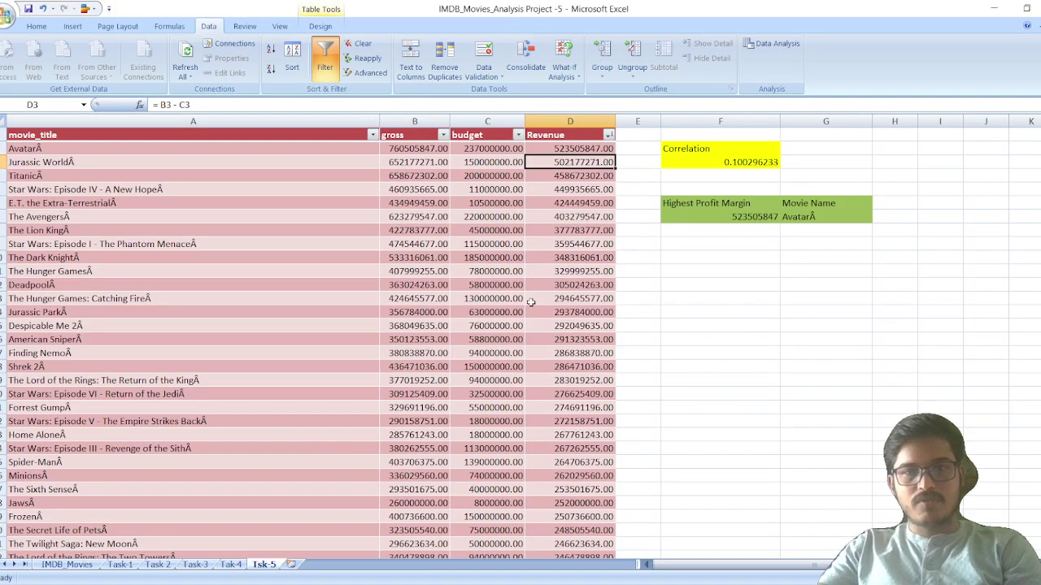
# Check the Revenue formula for Deadpool and the CORREL formula between gross and budget in cell F3
pyautogui.click(559, 287)
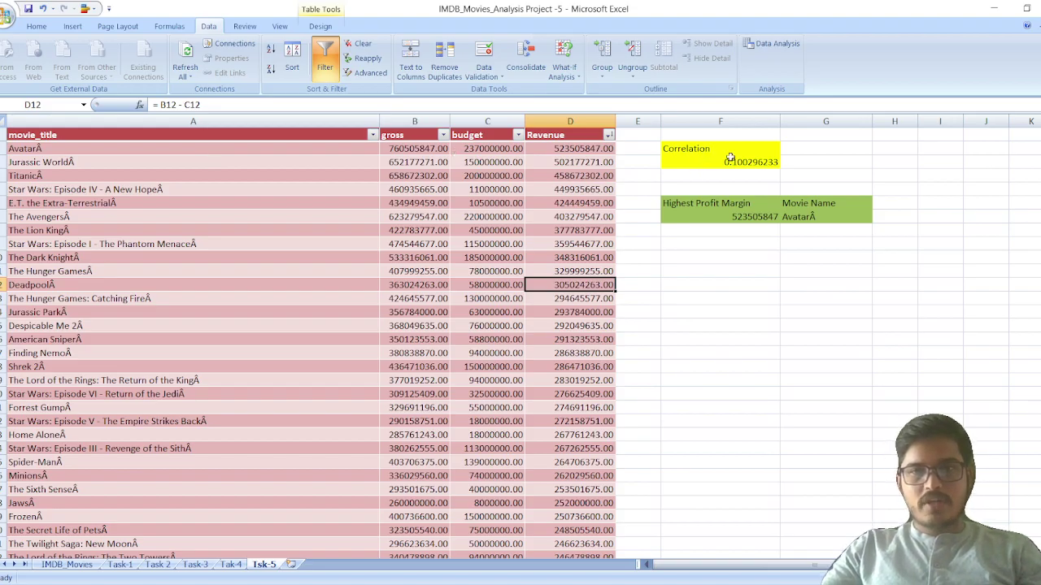
pyautogui.click(734, 163)
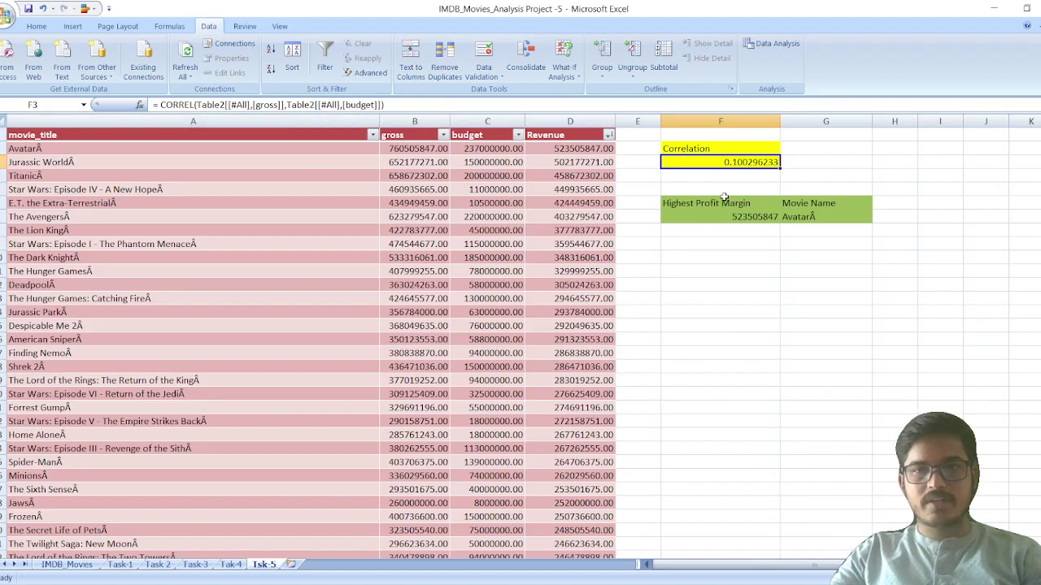
pyautogui.click(655, 174)
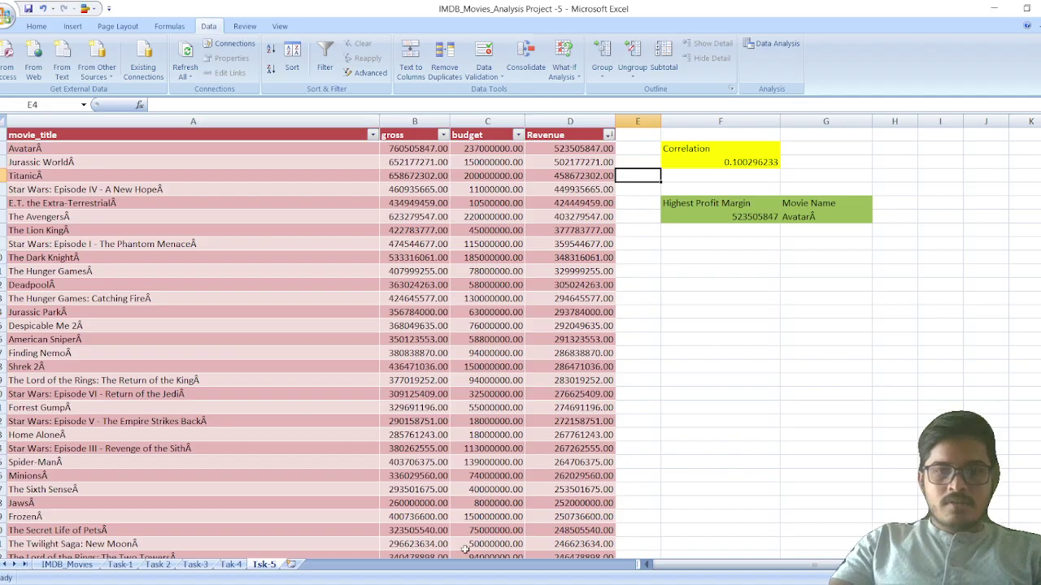
# Switch to the PDF presentation and read the budget and gross earnings correlation analysis and the highest profit margin summary on page 19
pyautogui.click(308, 278)
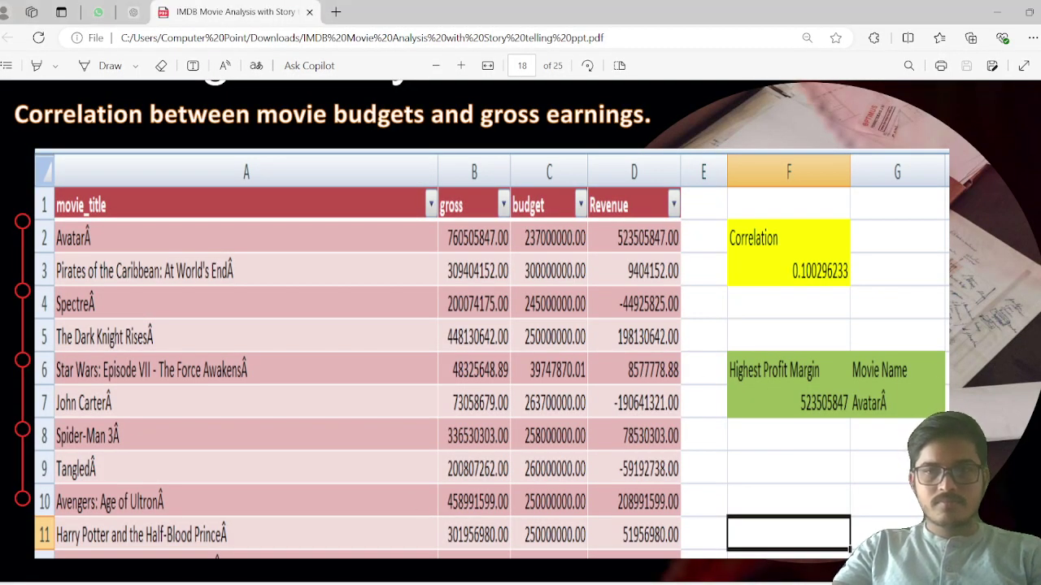
pyautogui.scroll(-10, 520, 331)
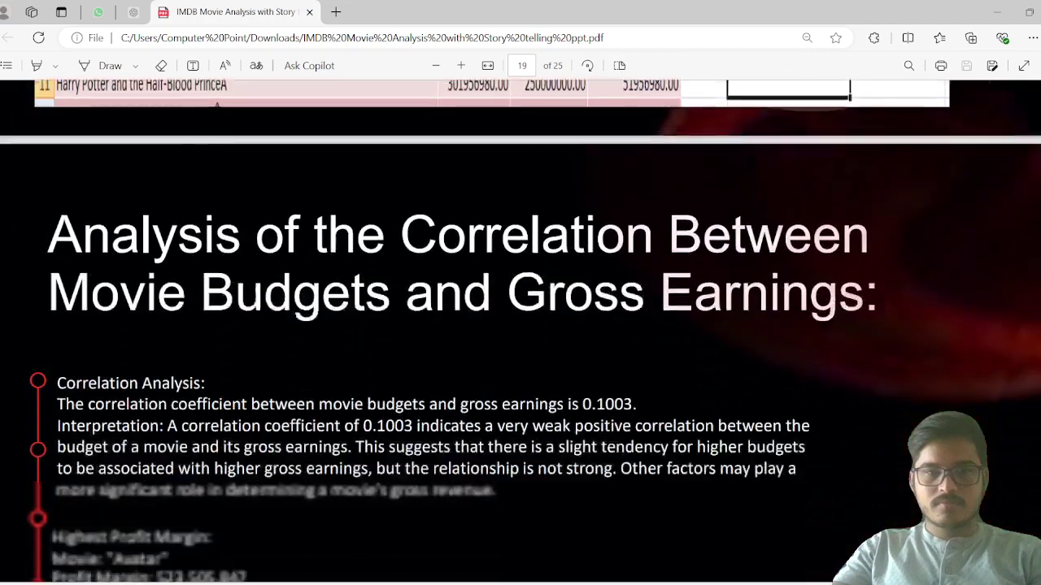
pyautogui.scroll(3, 521, 331)
pyautogui.scroll(-1, 521, 331)
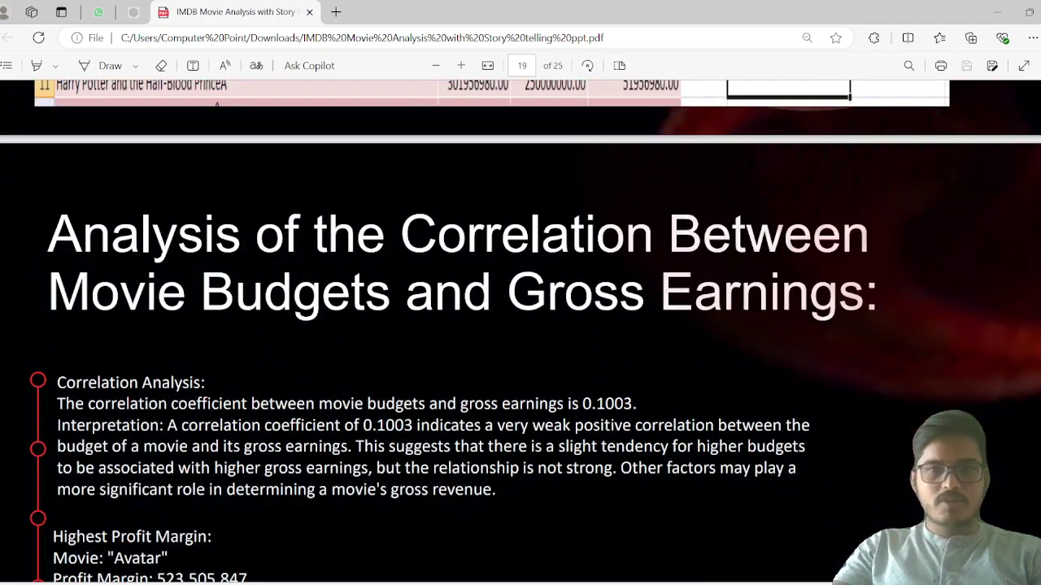
pyautogui.scroll(-2, 521, 331)
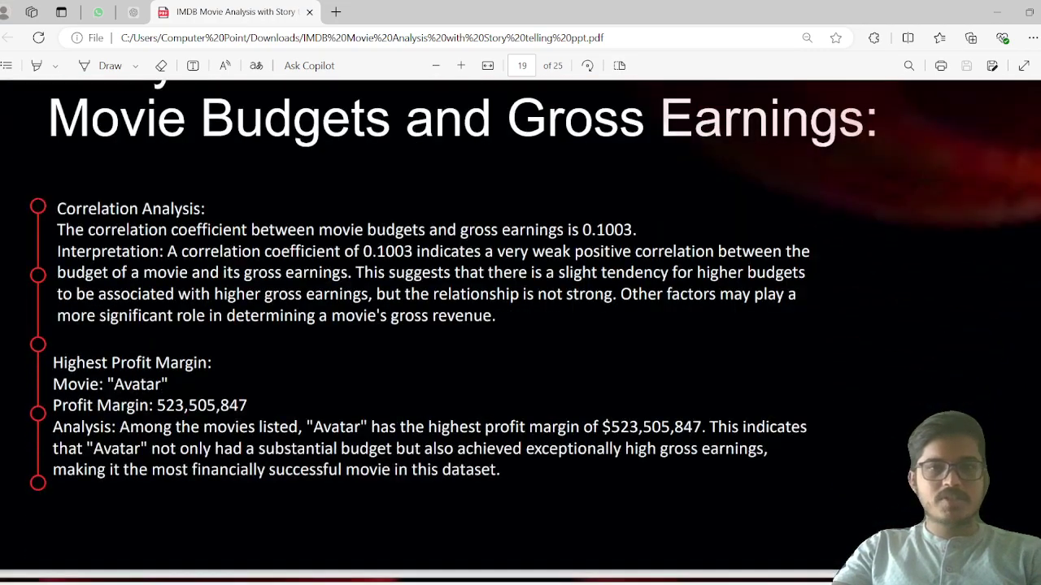